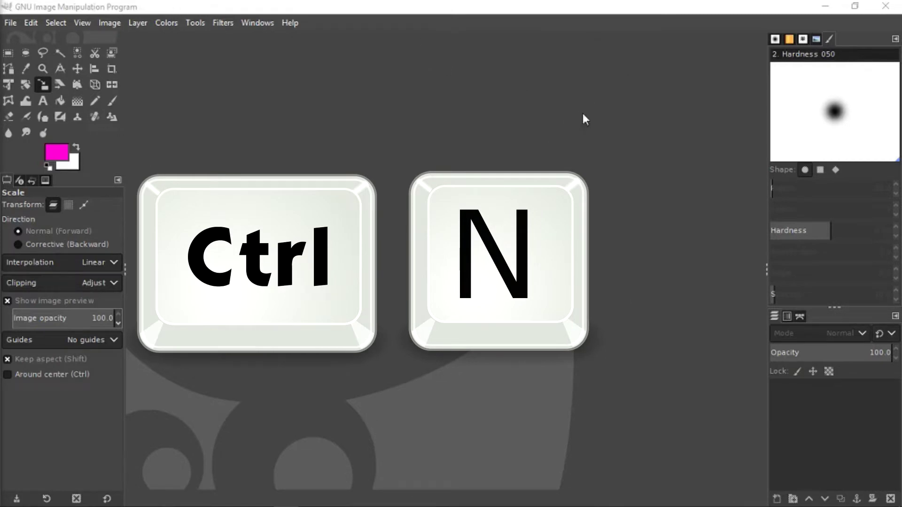
- Create a new 1280×720 image filled with transparency
key("ctrl+n")
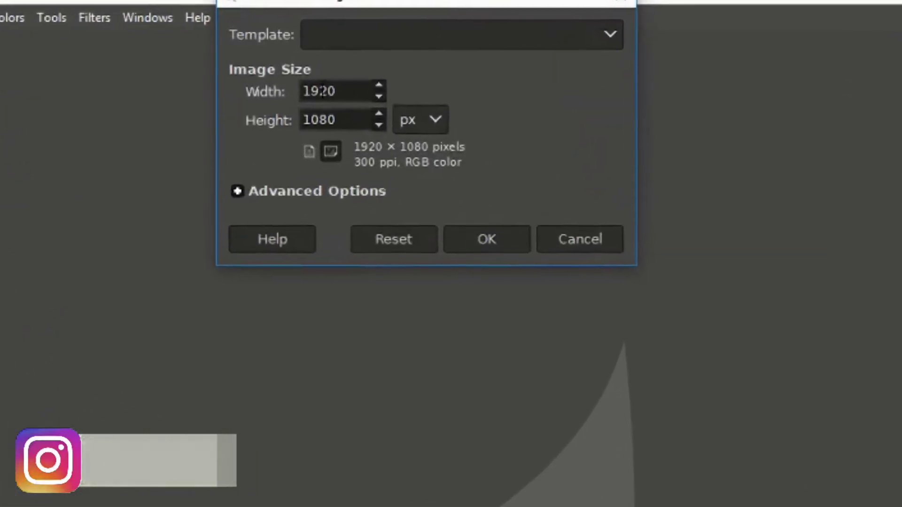
double_click(321, 91)
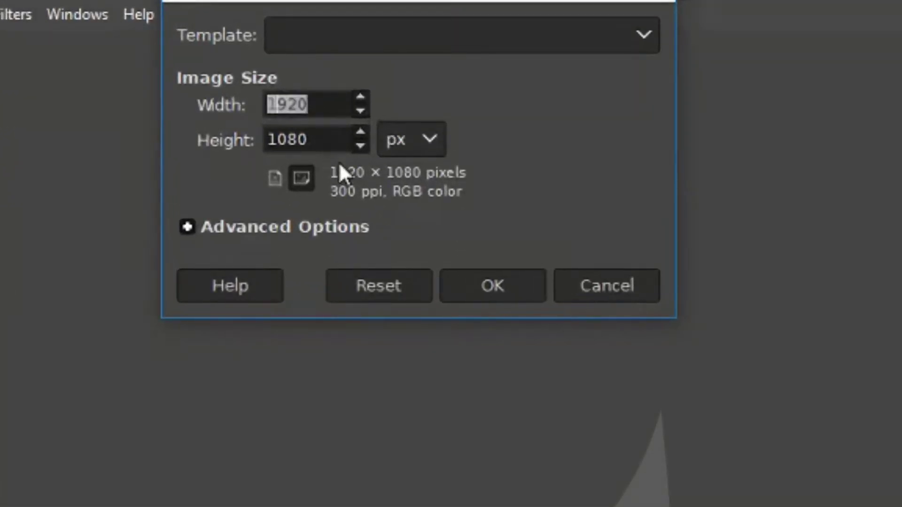
type("1280")
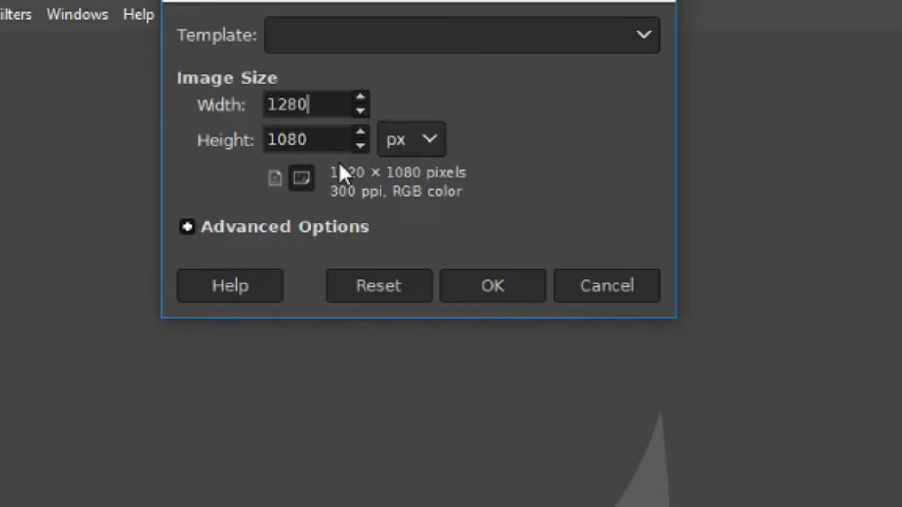
double_click(294, 152)
type("720")
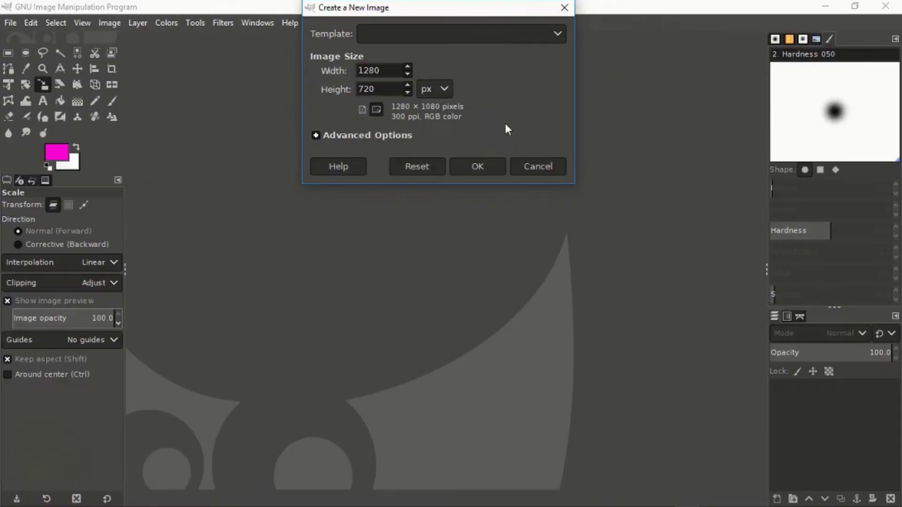
left_click(347, 135)
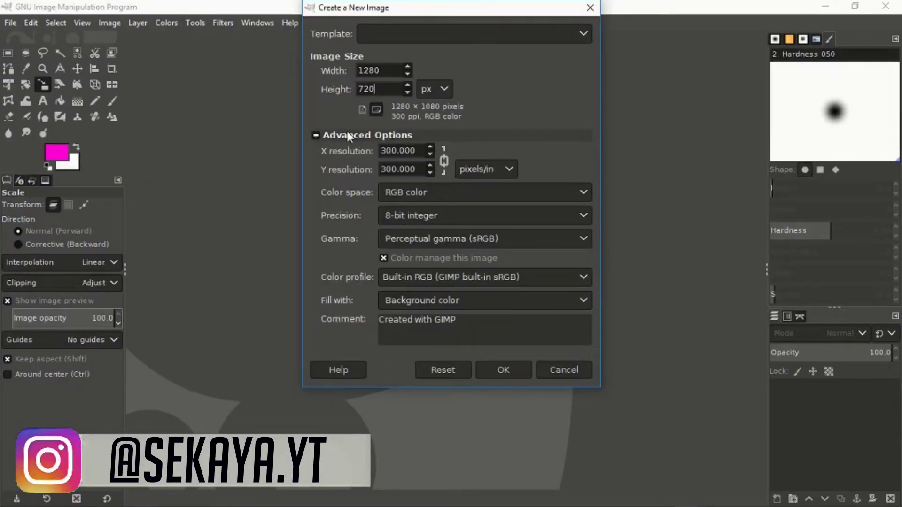
left_click(404, 300)
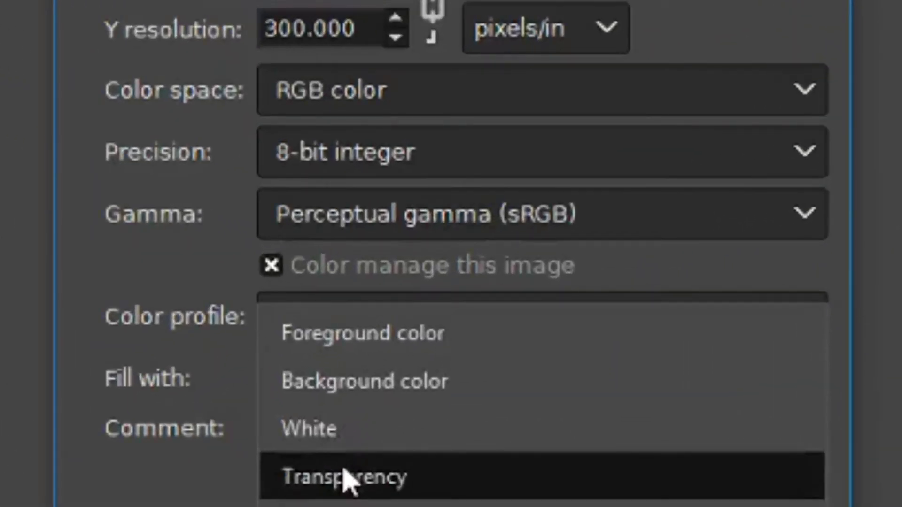
left_click(348, 478)
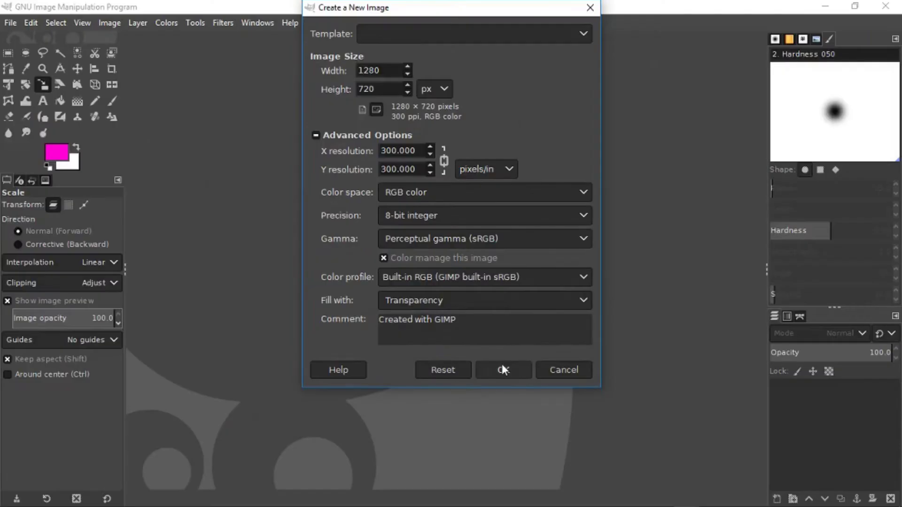
left_click(502, 369)
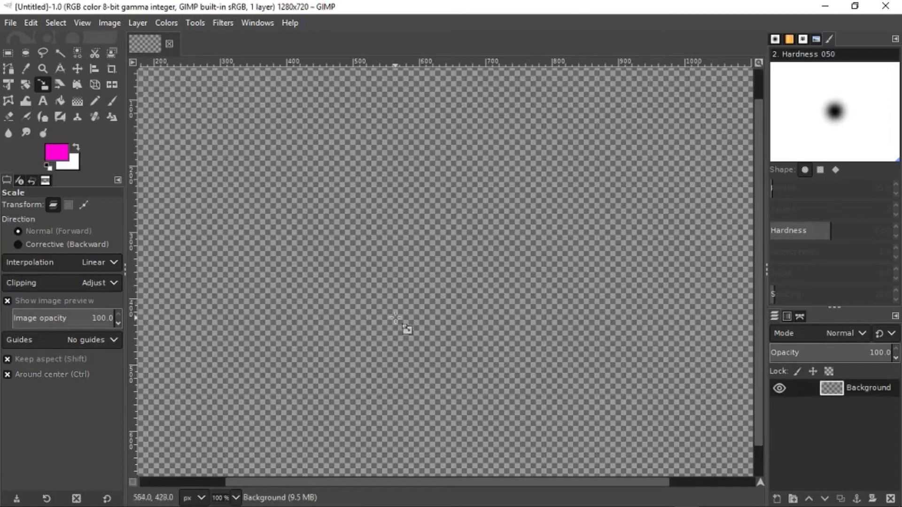
- Fit the new canvas in the window, select the Move tool, and switch to the web browser
key("shift+ctrl+j")
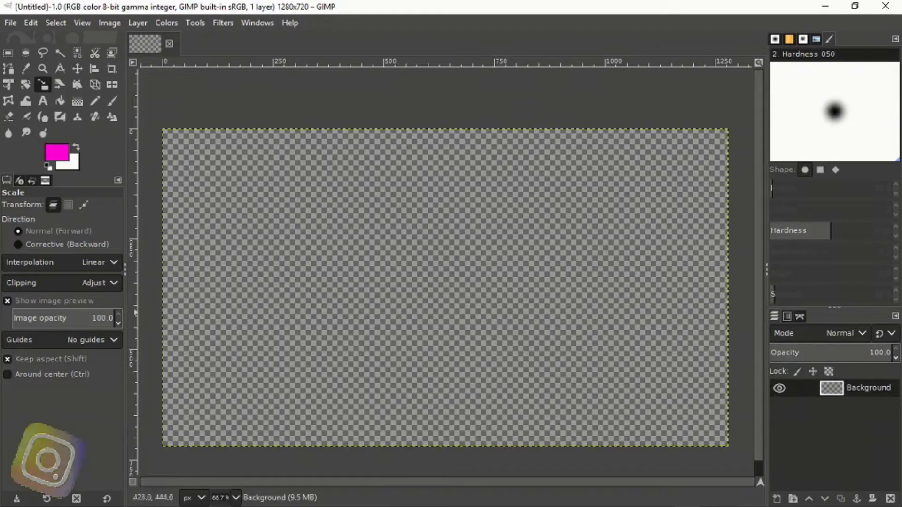
key("shift")
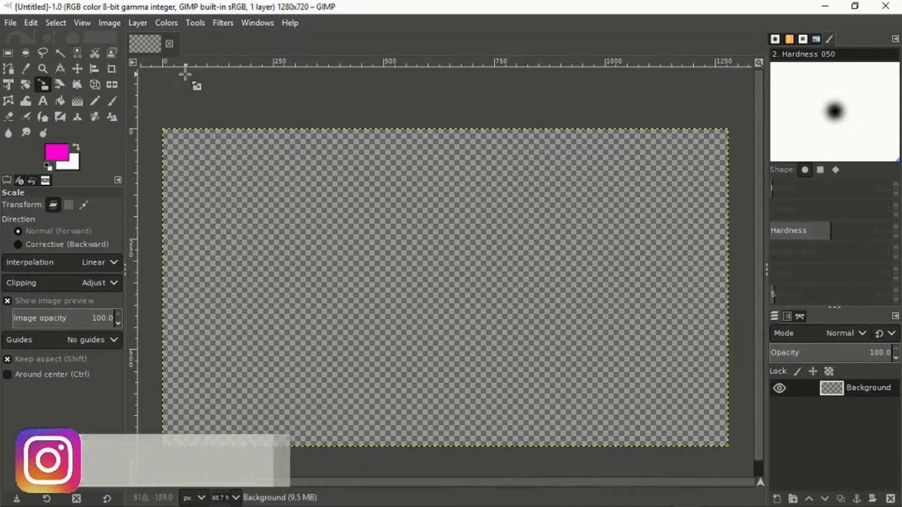
left_click(71, 70)
mouse_move(540, 503)
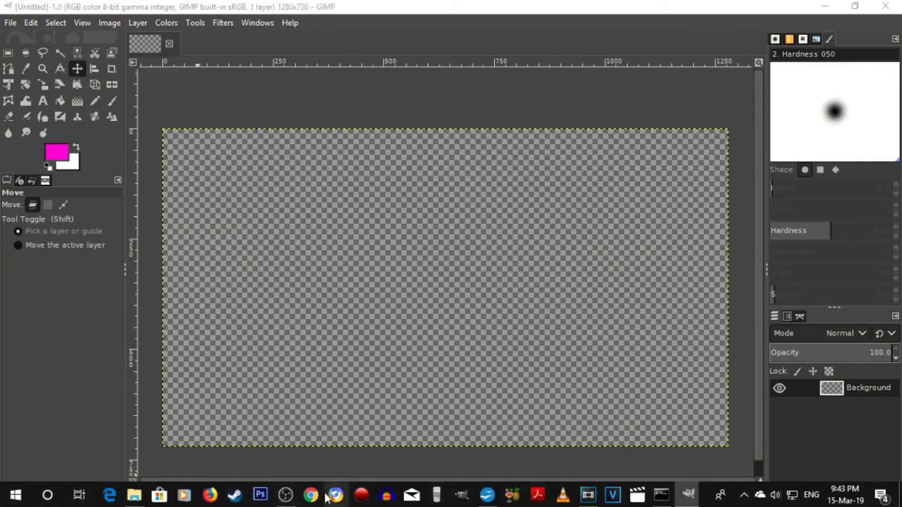
left_click(328, 497)
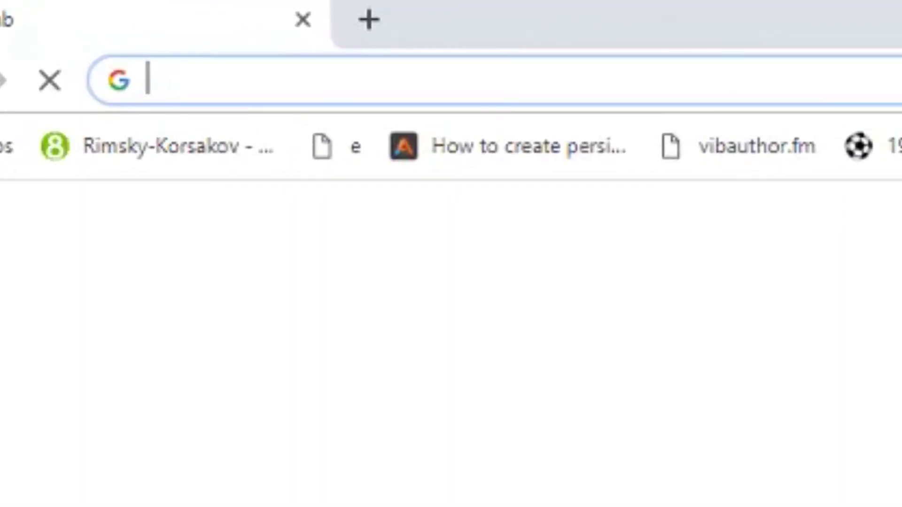
- Search Google Images for 'guy thumbs' and scroll through the results
type("guy thumbs")
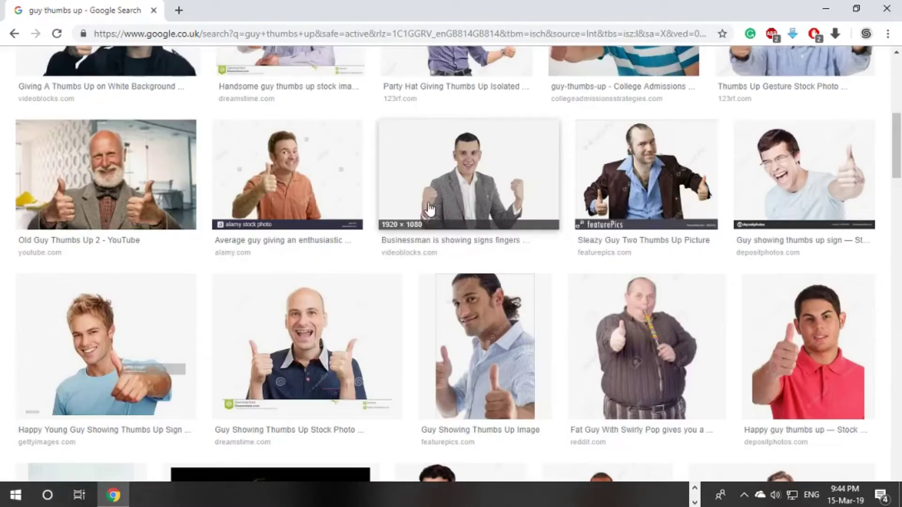
scroll(429, 209, "down", 5)
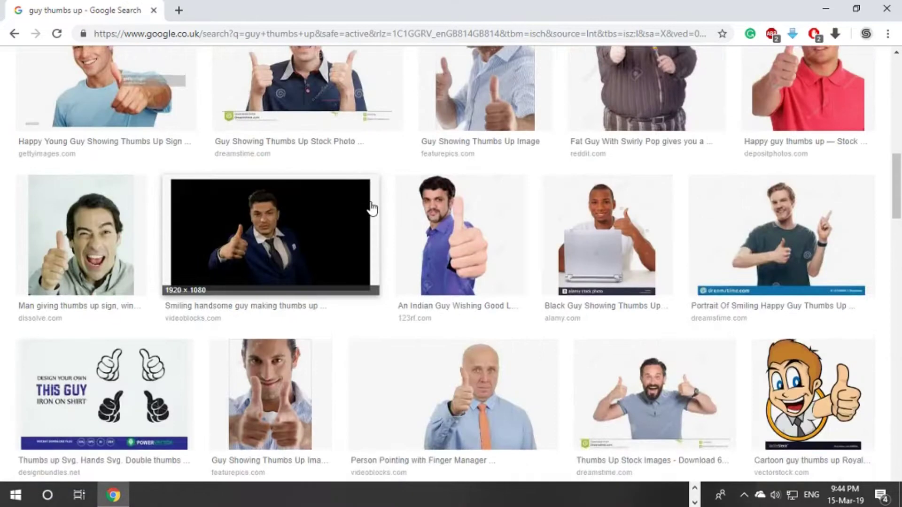
scroll(445, 250, "down", 5)
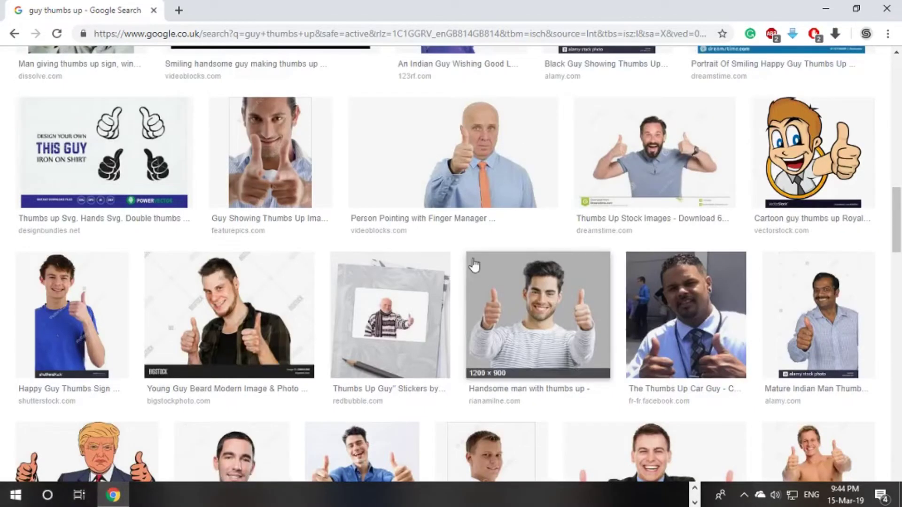
scroll(476, 262, "down", 3)
scroll(469, 222, "down", 1)
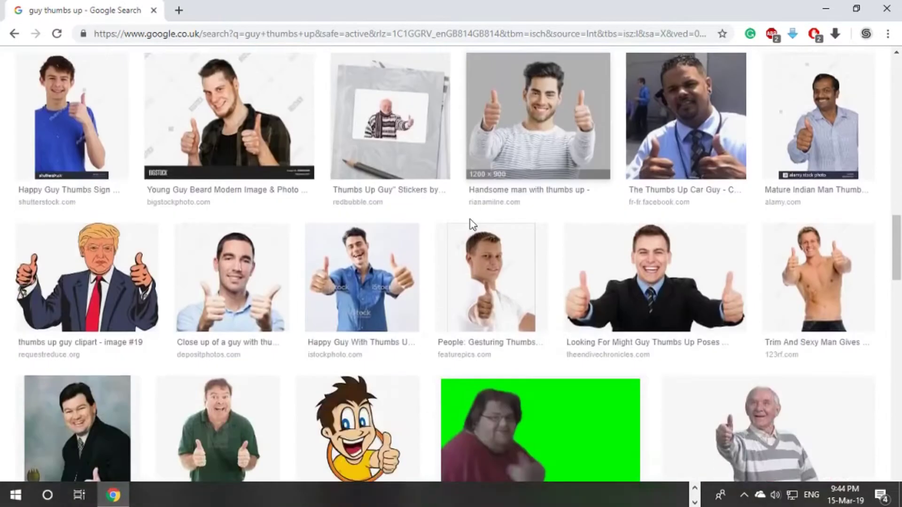
scroll(470, 217, "down", 1)
scroll(470, 217, "up", 4)
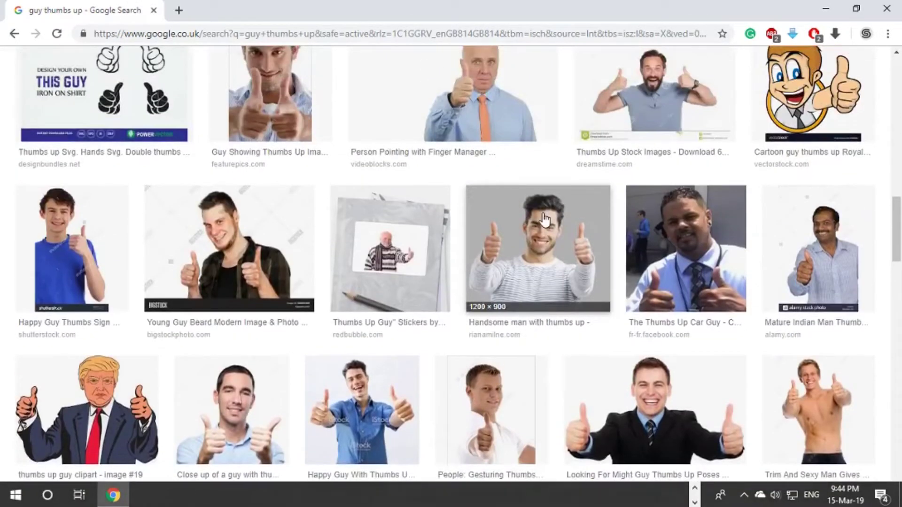
- Save the Handsome man thumbs-up photo to the Desktop as confidentYoungMan JPEG
left_click(544, 219)
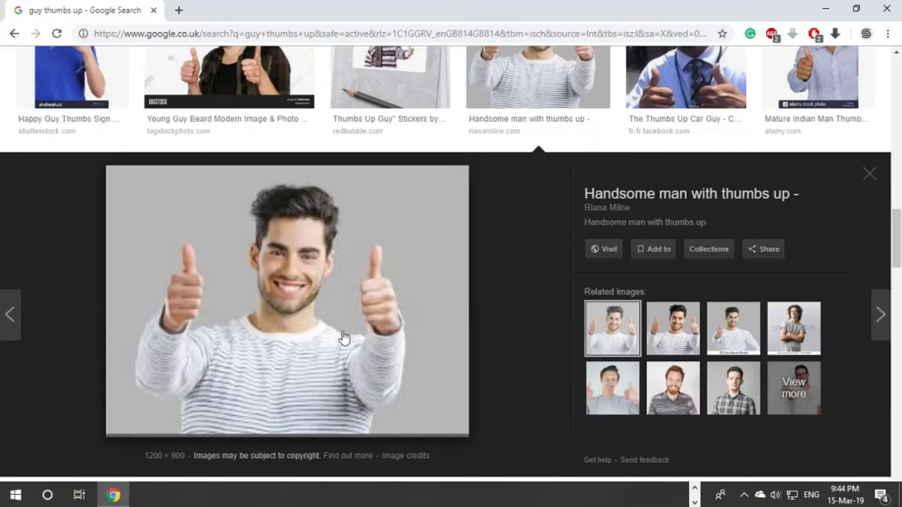
right_click(344, 338)
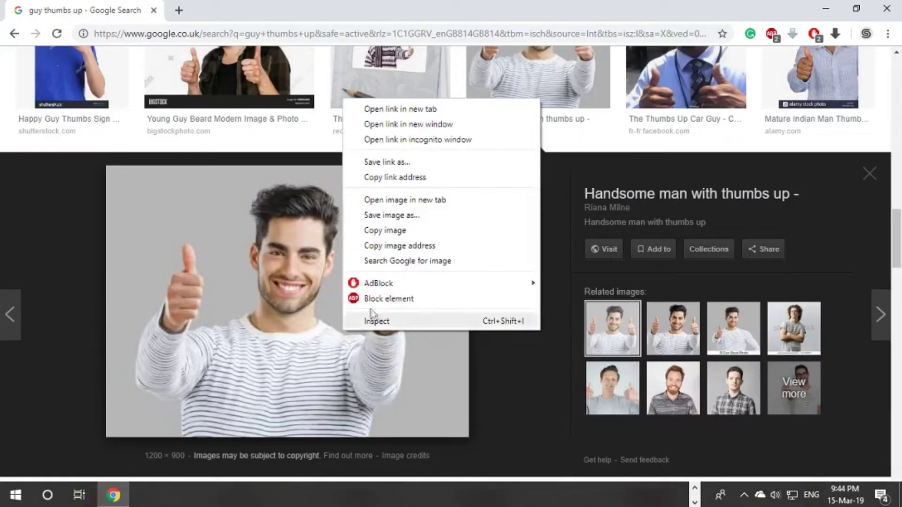
left_click(366, 213)
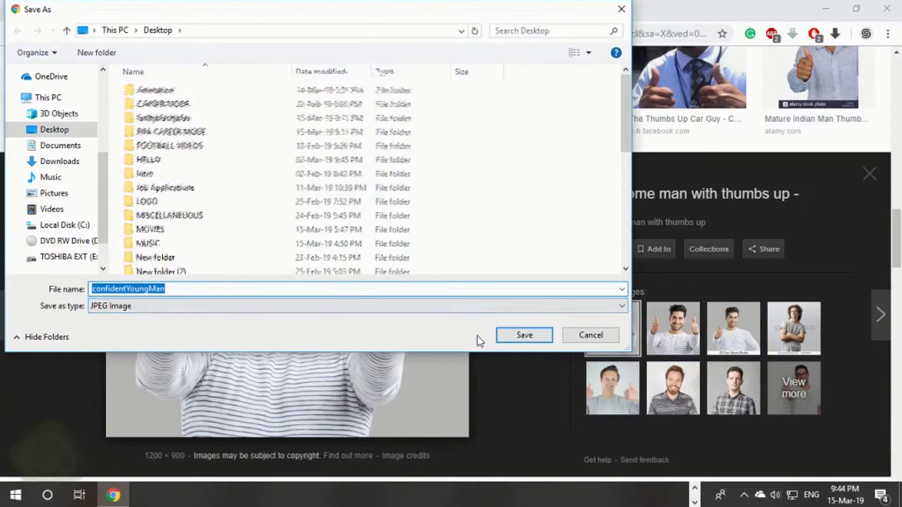
left_click(533, 335)
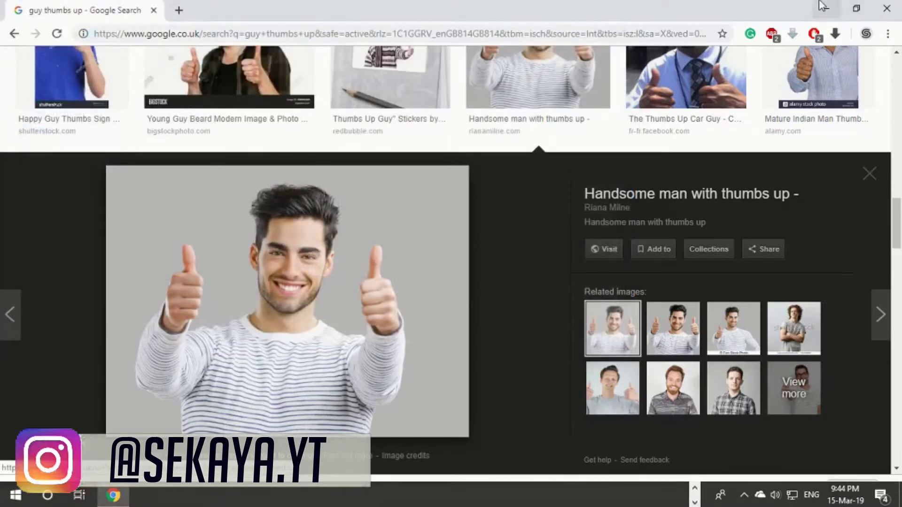
- Close the browser windows and open Desktop's confidentYoungMan.jpg as a new layer
left_click(822, 5)
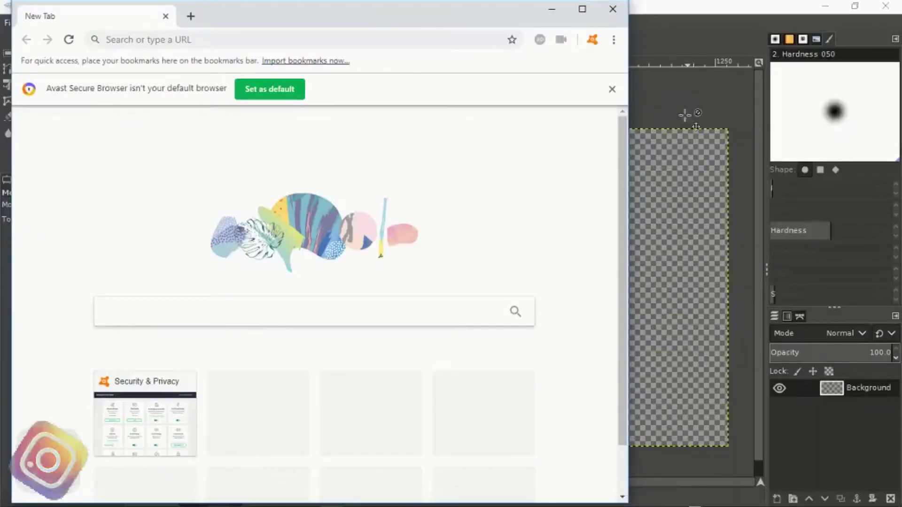
left_click(624, 10)
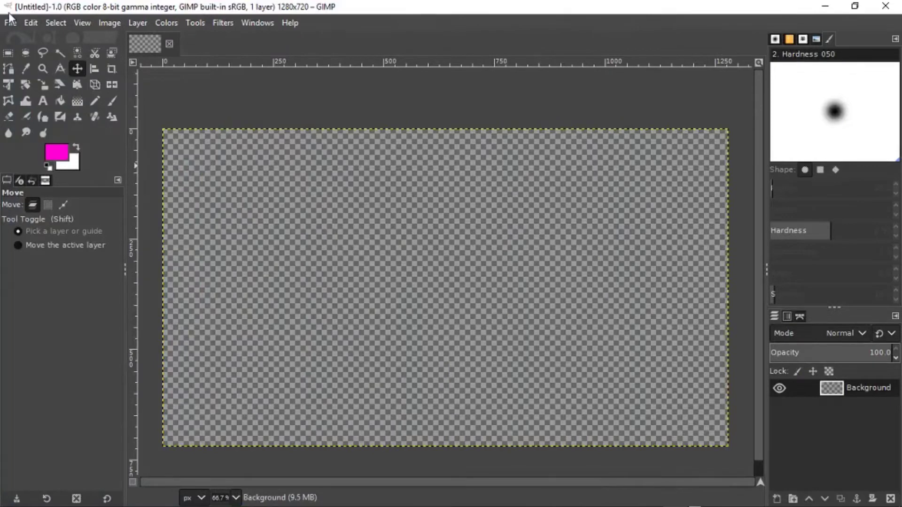
left_click(10, 24)
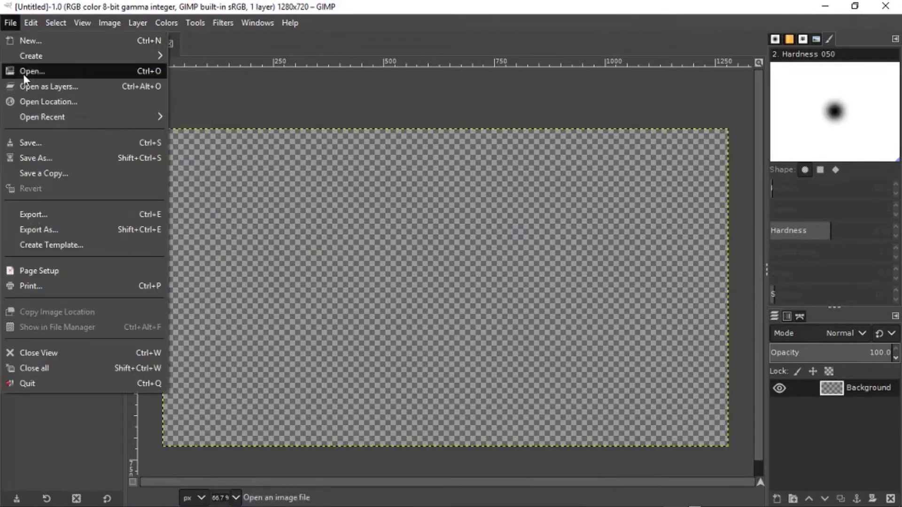
left_click(28, 86)
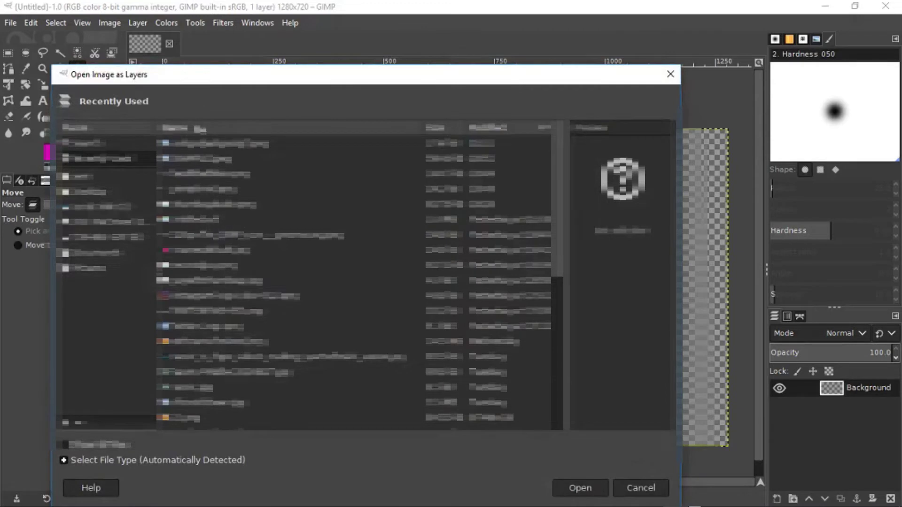
left_click(136, 192)
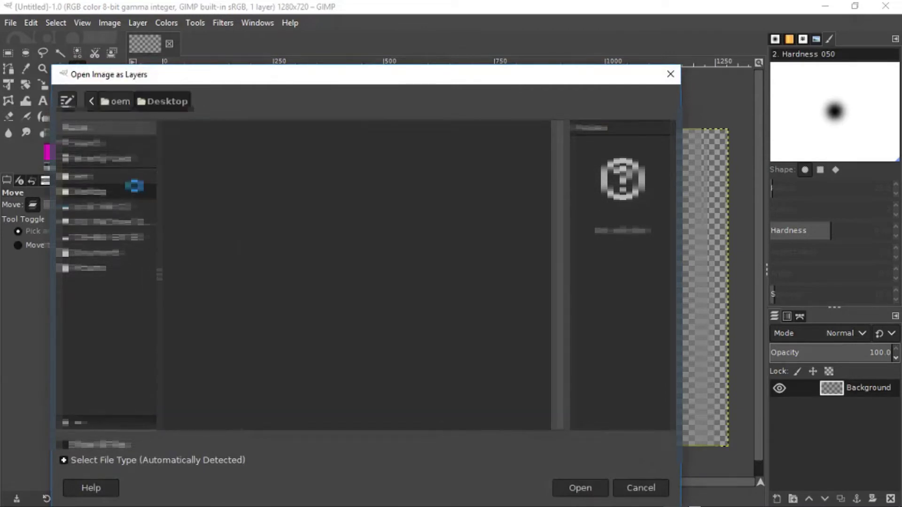
scroll(310, 282, "down", 5)
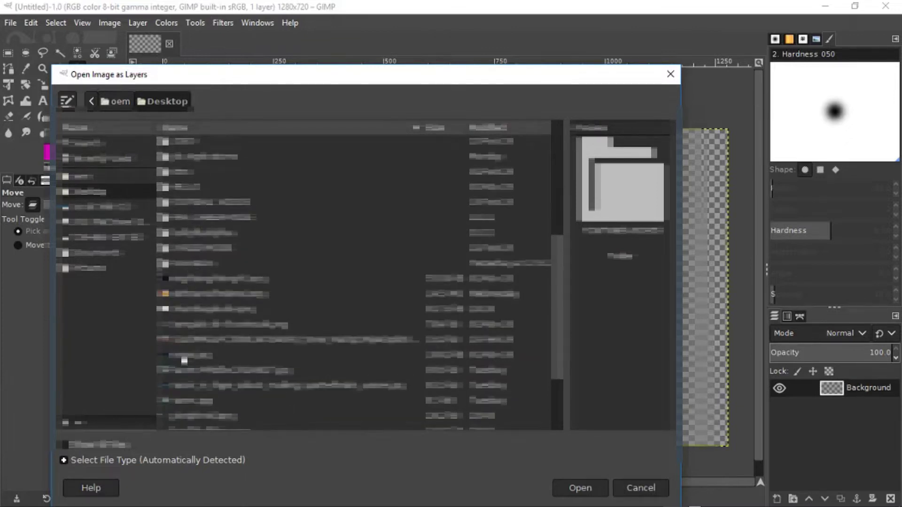
scroll(185, 360, "down", 2)
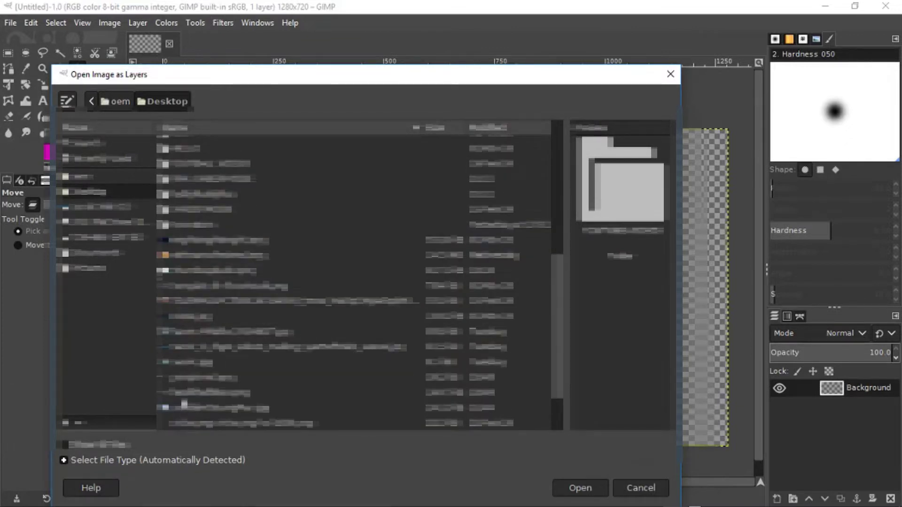
double_click(191, 309)
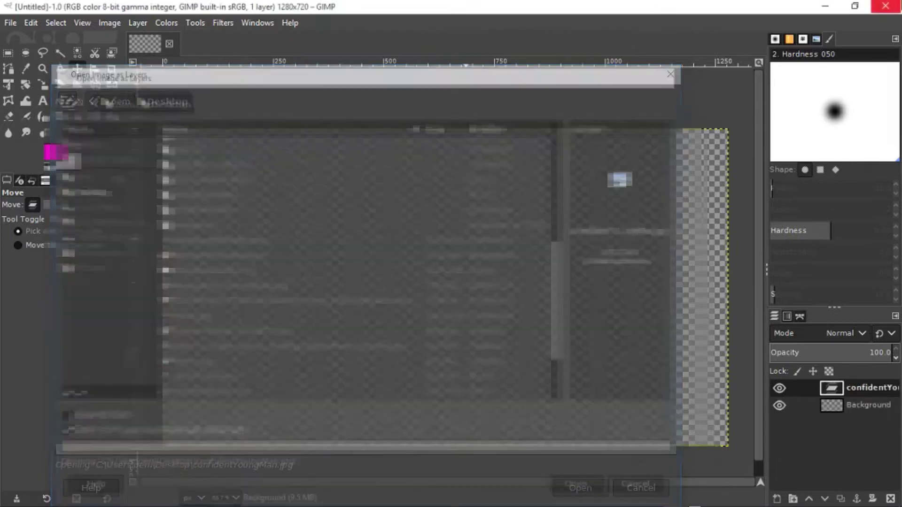
- Scale the thumbs-up photo layer to about 854×641 and place it on the canvas's right side
scroll(306, 258, "down", 1)
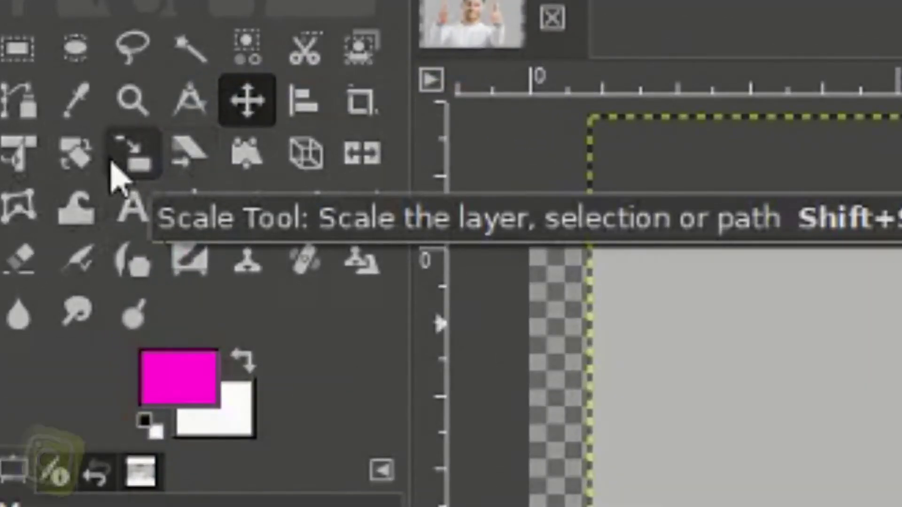
left_click(54, 102)
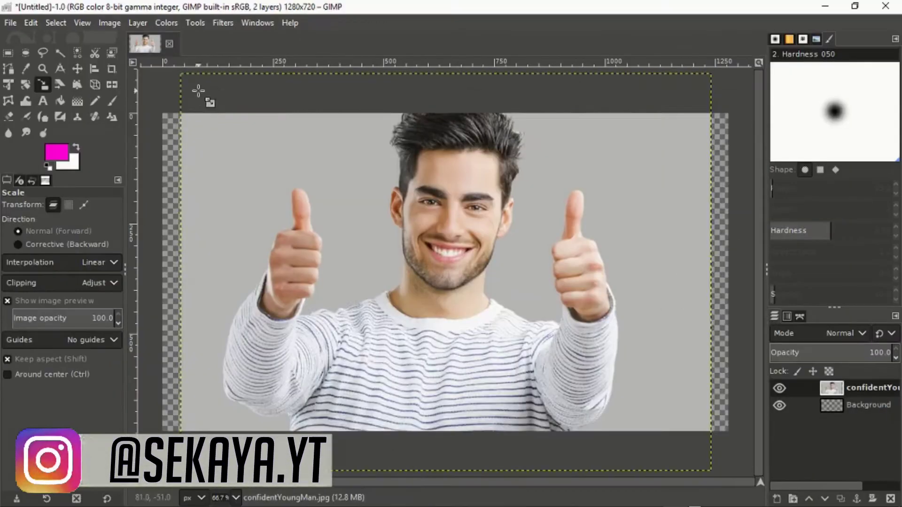
left_click_drag(197, 91, 404, 300)
left_click_drag(565, 364, 533, 291)
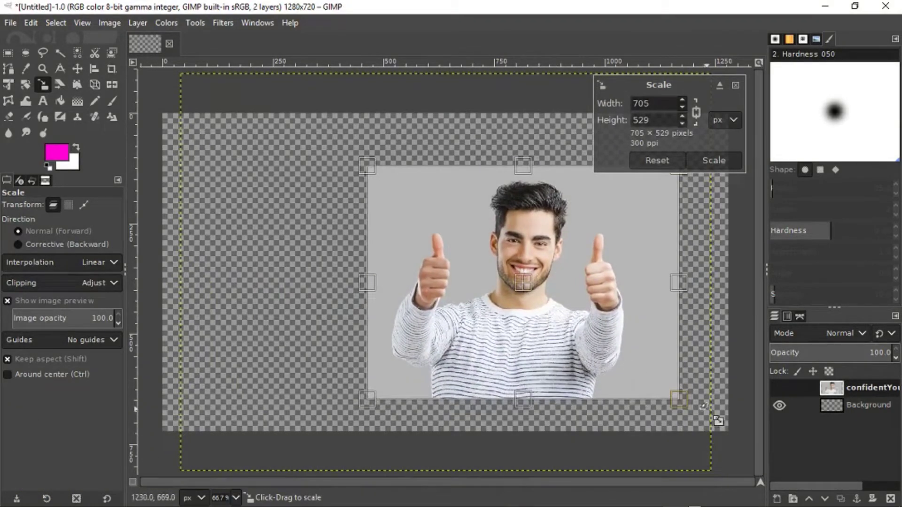
left_click_drag(676, 407, 718, 466)
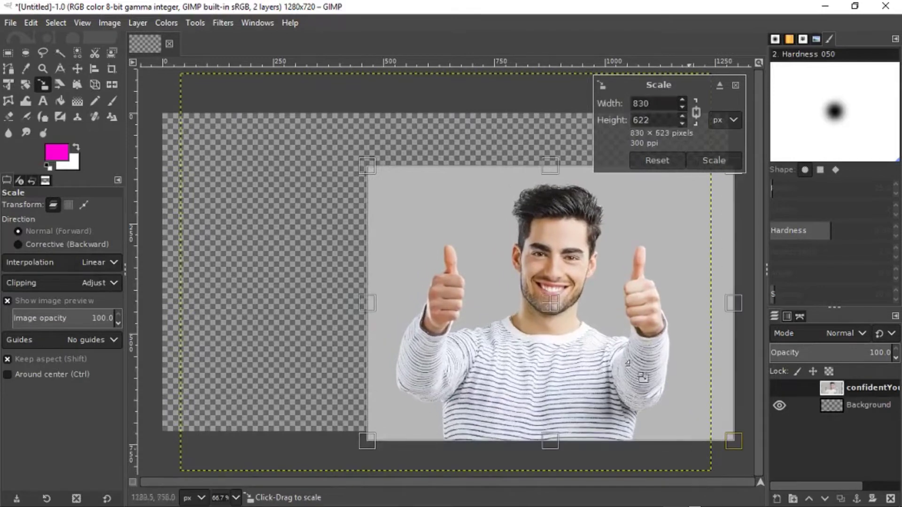
left_click_drag(542, 299, 527, 274)
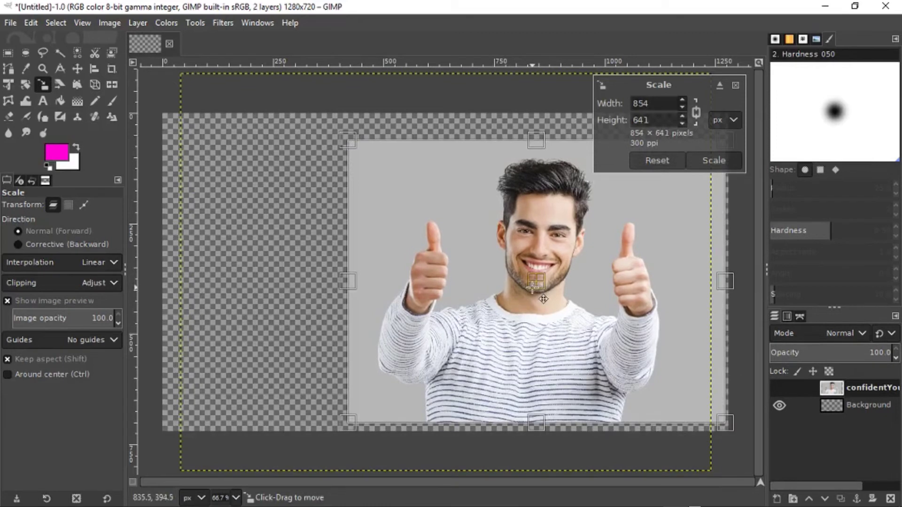
left_click(714, 161)
scroll(388, 256, "up", 3)
- Start the outline path at the sweater's bottom and trace up its side to the underarm
scroll(409, 111, "down", 3)
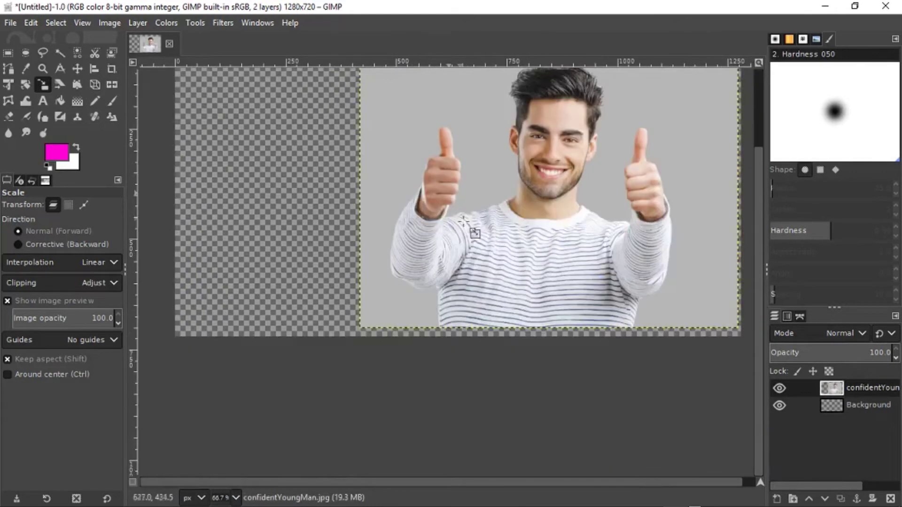
scroll(465, 223, "up", 2)
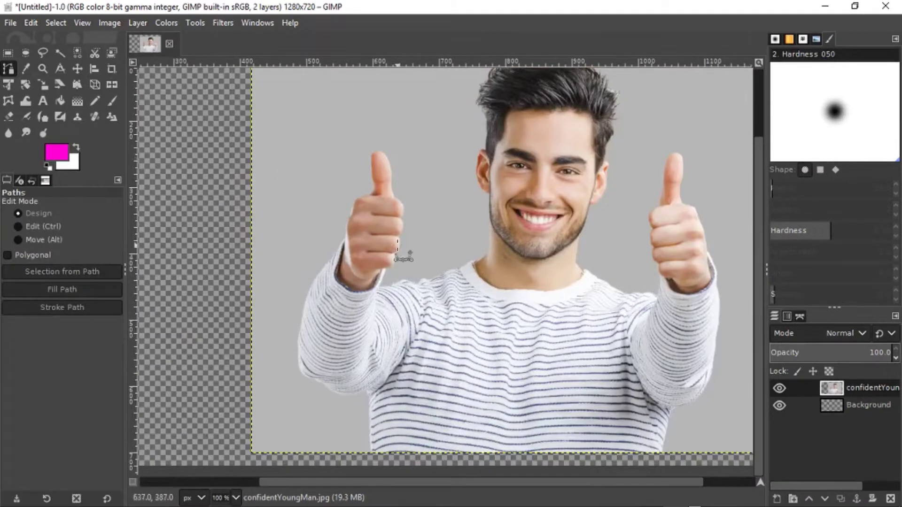
scroll(397, 256, "up", 1, "ctrl")
scroll(404, 305, "up", 1, "ctrl")
scroll(376, 376, "down", 4)
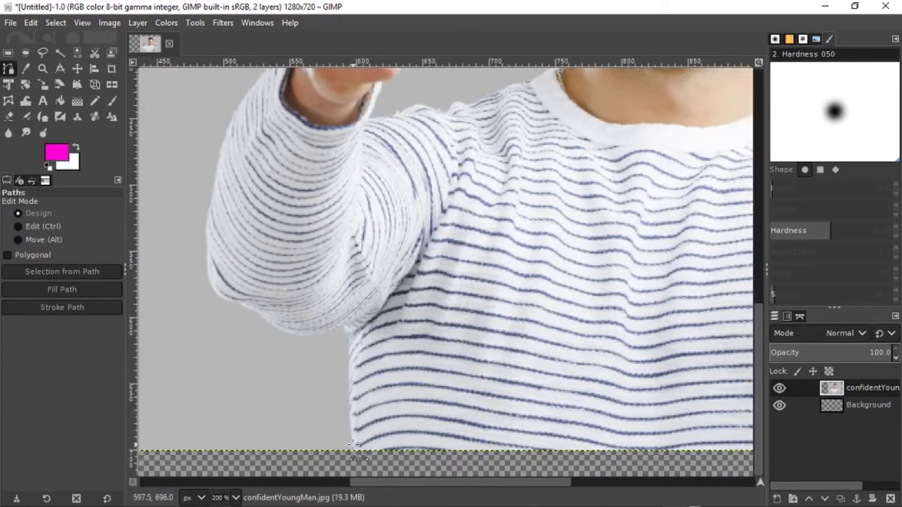
scroll(354, 446, "up", 1, "ctrl")
scroll(355, 448, "down", 1)
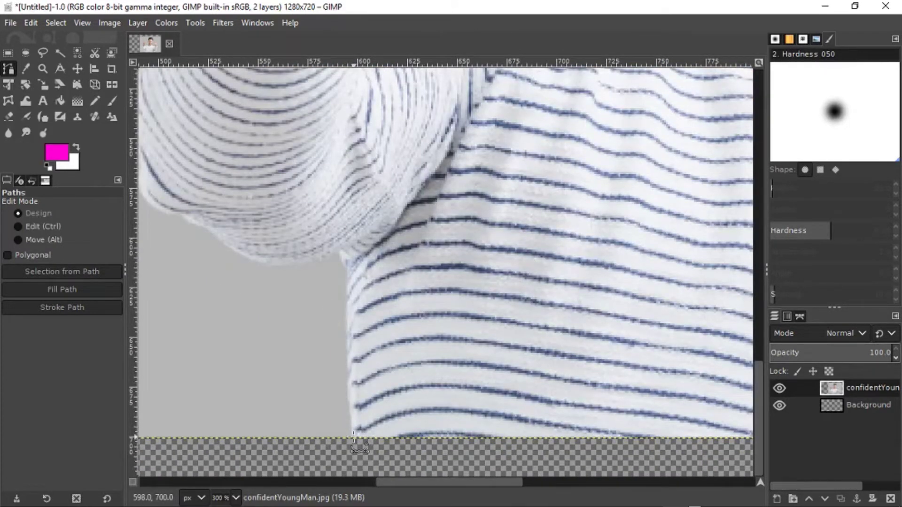
scroll(355, 438, "up", 2, "ctrl")
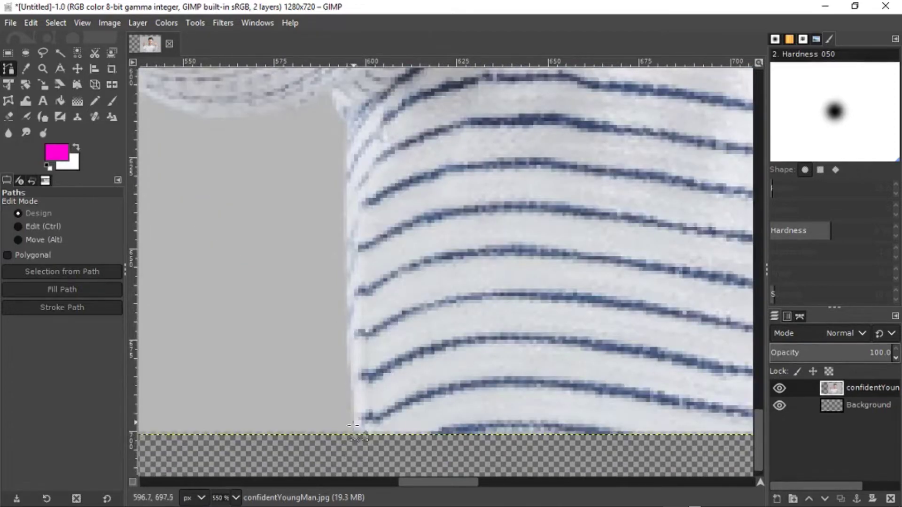
left_click(351, 364)
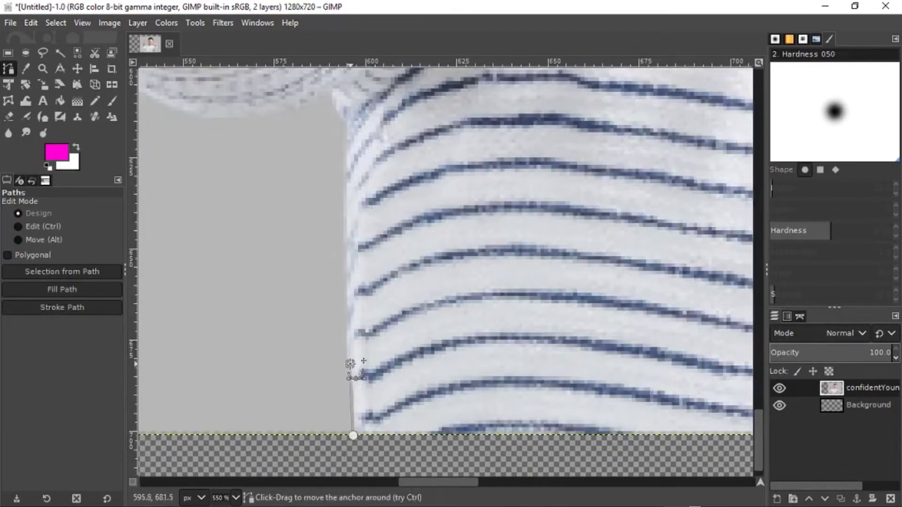
left_click(347, 288)
scroll(347, 273, "up", 3)
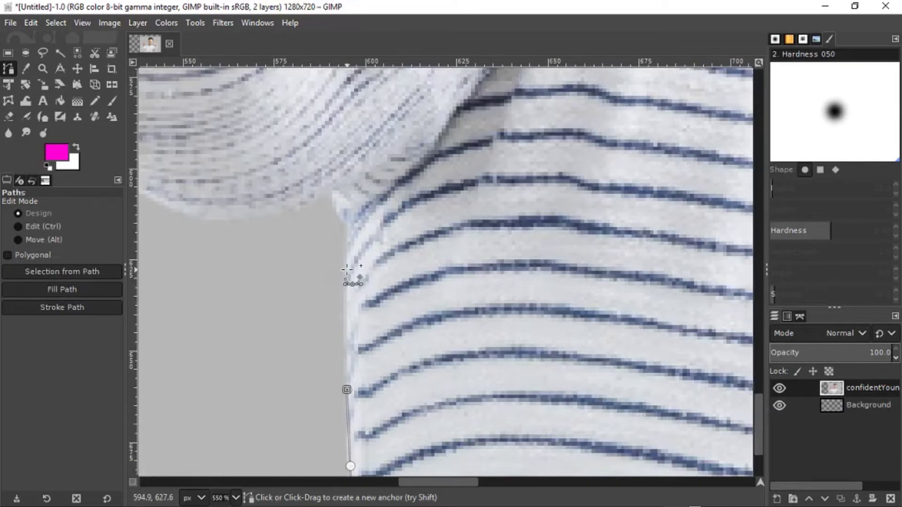
left_click(345, 262)
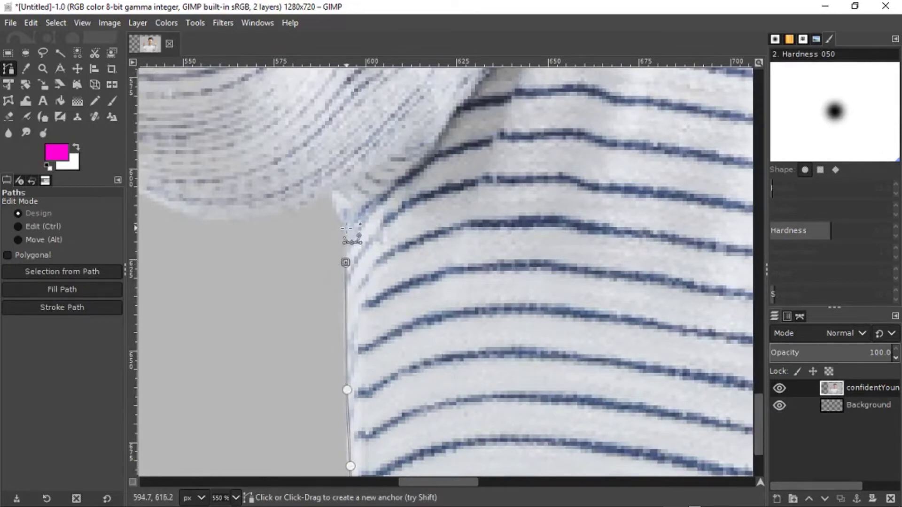
left_click(314, 192)
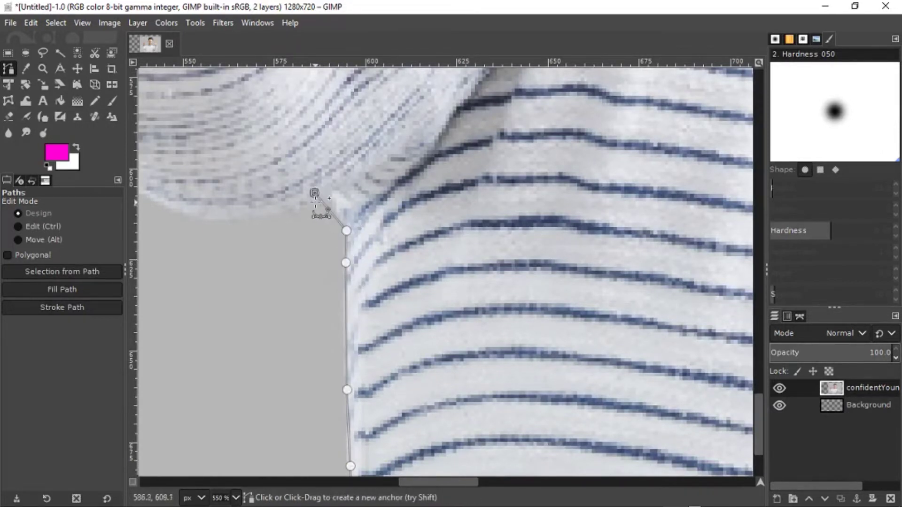
- Trace the path under the raised arm and up along the sleeve edge
left_click(282, 213)
scroll(283, 213, "left", 3)
left_click(407, 218)
left_click(356, 220)
left_click(301, 198)
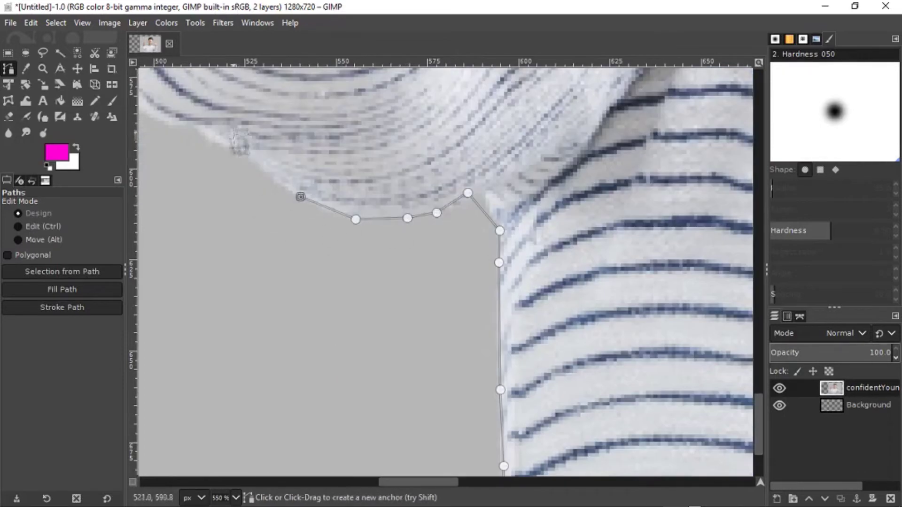
left_click(236, 153)
left_click(182, 129)
scroll(182, 130, "left", 3)
scroll(183, 129, "up", 1)
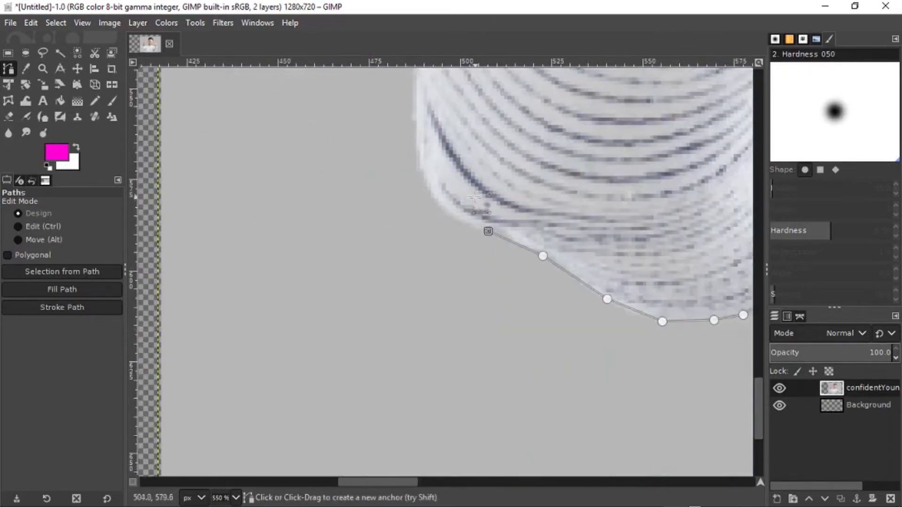
left_click(412, 120)
scroll(412, 120, "up", 3)
left_click(408, 214)
scroll(408, 214, "up", 1)
scroll(436, 161, "up", 5)
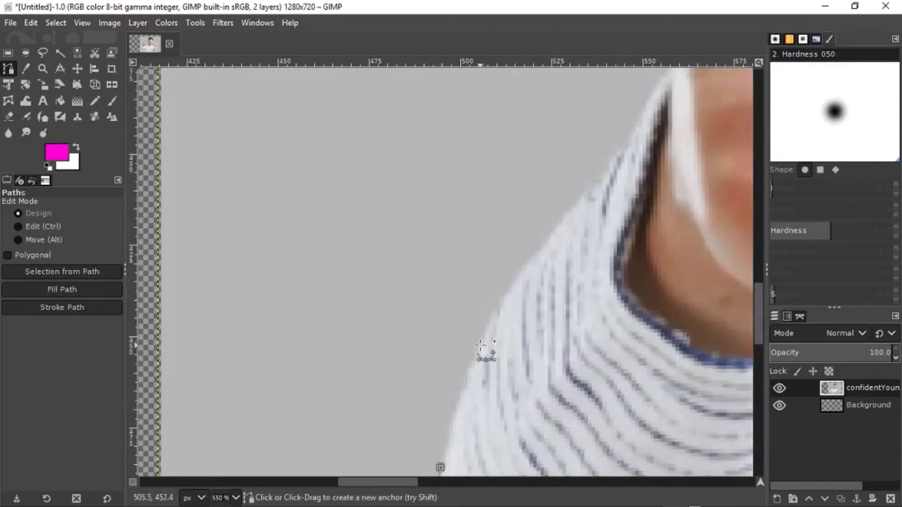
scroll(434, 273, "down", 2)
- Trace the path up the forearm, around the curled fingers, and down to the shoulder
left_click(509, 342)
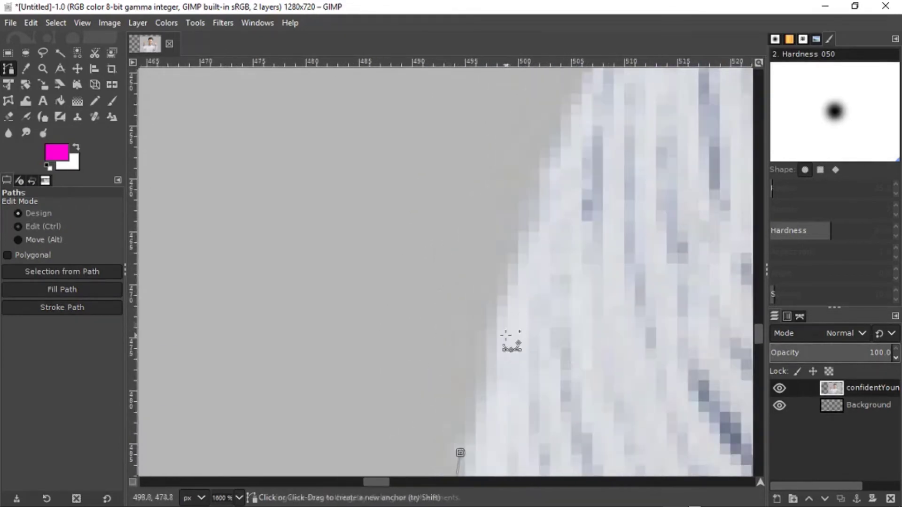
left_click(513, 250)
left_click(560, 225)
left_click(619, 148)
scroll(653, 113, "down", 1)
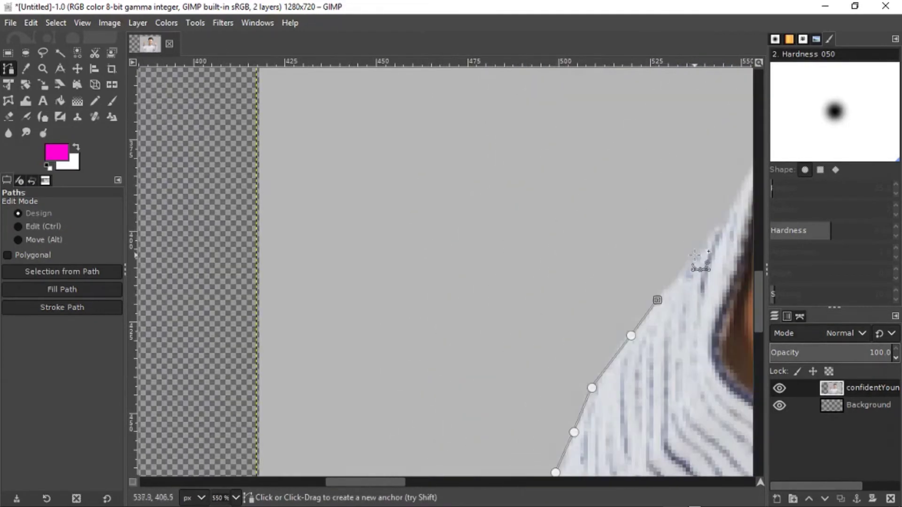
scroll(733, 207, "right", 1)
scroll(658, 244, "down", 1)
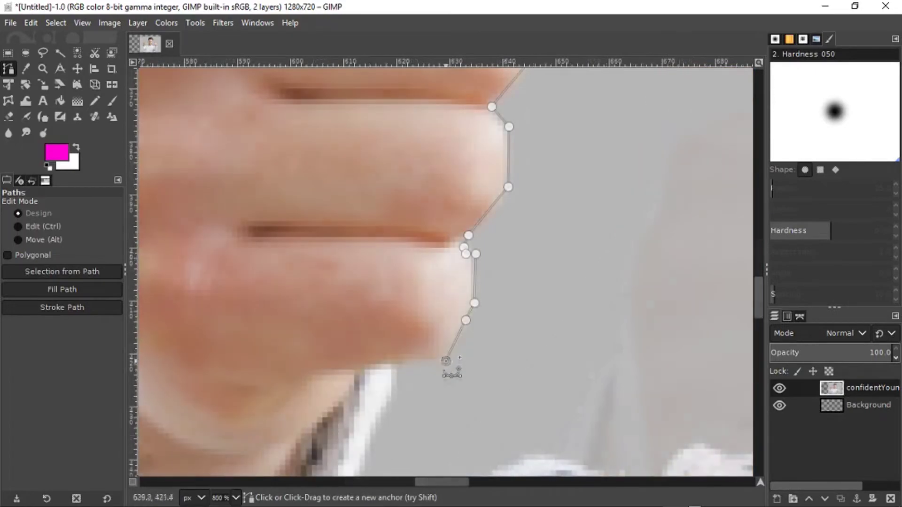
left_click(394, 369)
scroll(394, 369, "up", 1)
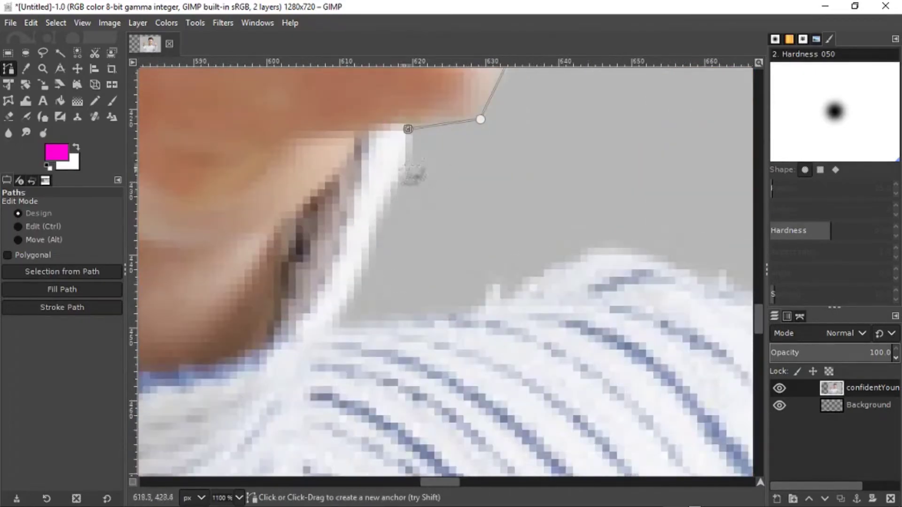
left_click(470, 305)
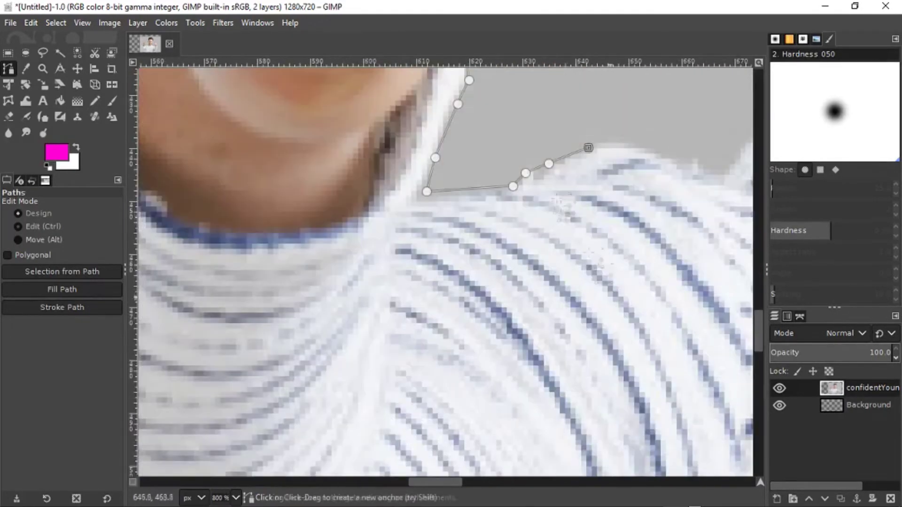
- Add path anchors along the top of the shoulder and across it
left_click(441, 148)
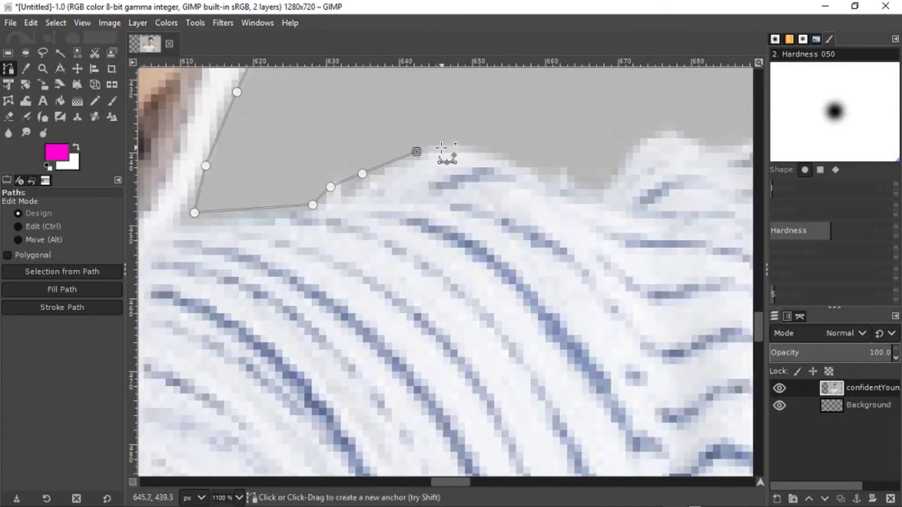
left_click(480, 149)
left_click(523, 166)
left_click(561, 183)
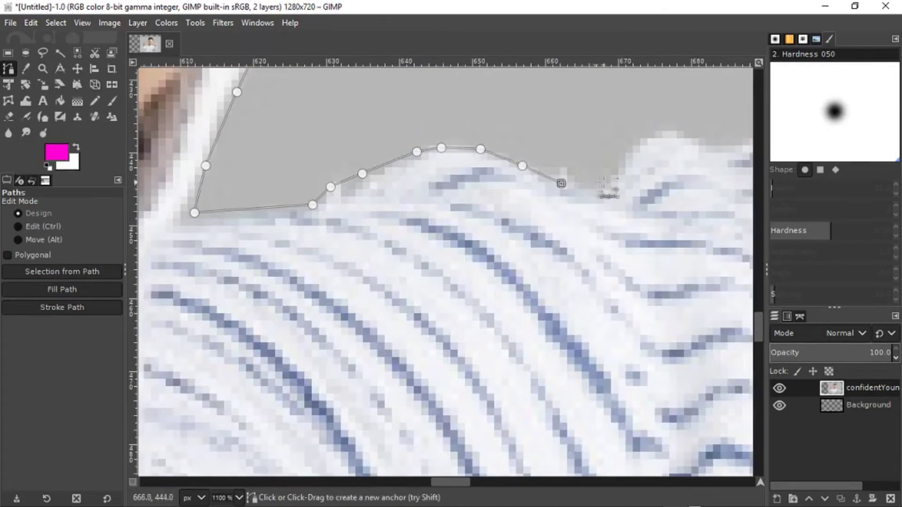
left_click(670, 126)
scroll(589, 135, "right", 2)
left_click(540, 134)
left_click(552, 143)
left_click(594, 144)
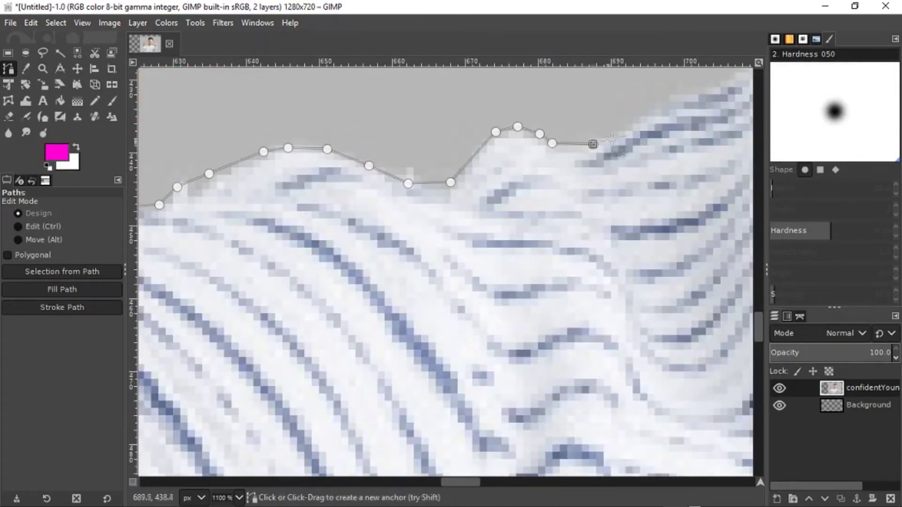
left_click(631, 128)
scroll(631, 132, "up", 3)
scroll(543, 323, "right", 2)
- Continue the path along the shirt's top edge, the shoulder edge, and up the neck
left_click(487, 310)
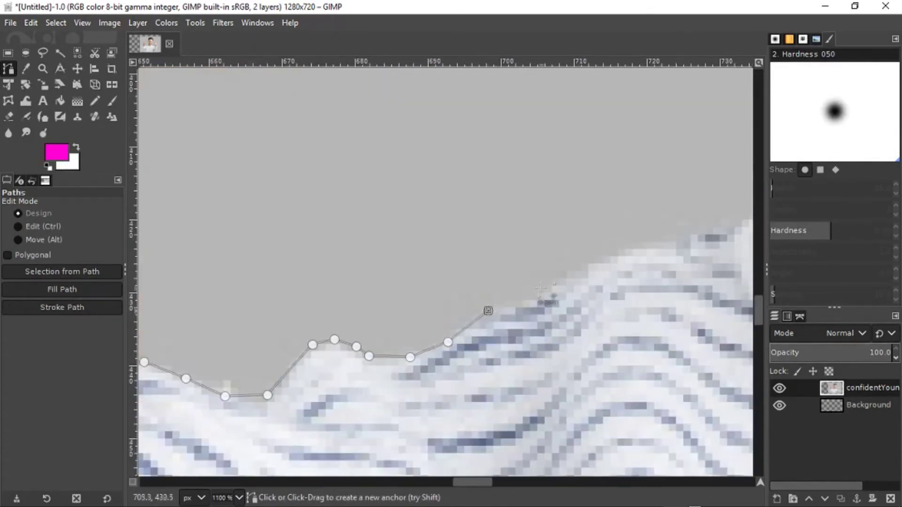
scroll(711, 239, "right", 4)
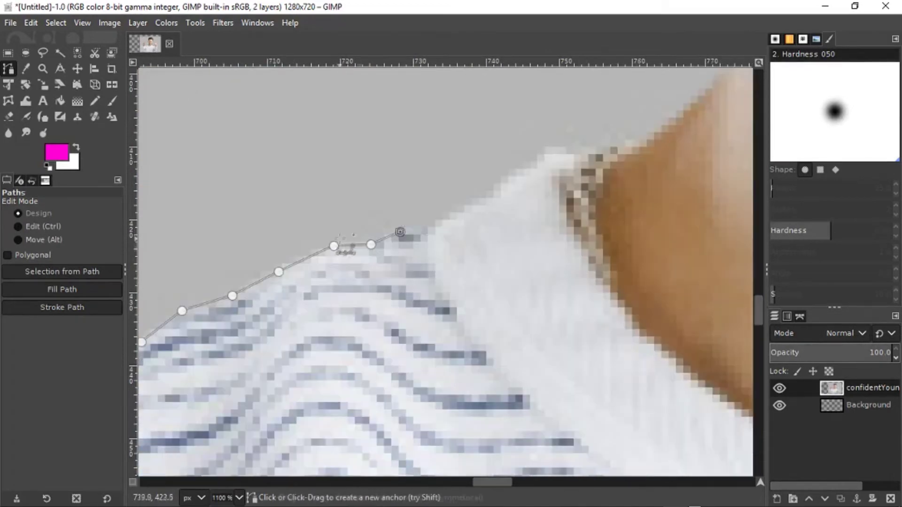
left_click(400, 232)
left_click(425, 229)
left_click(440, 220)
left_click(482, 195)
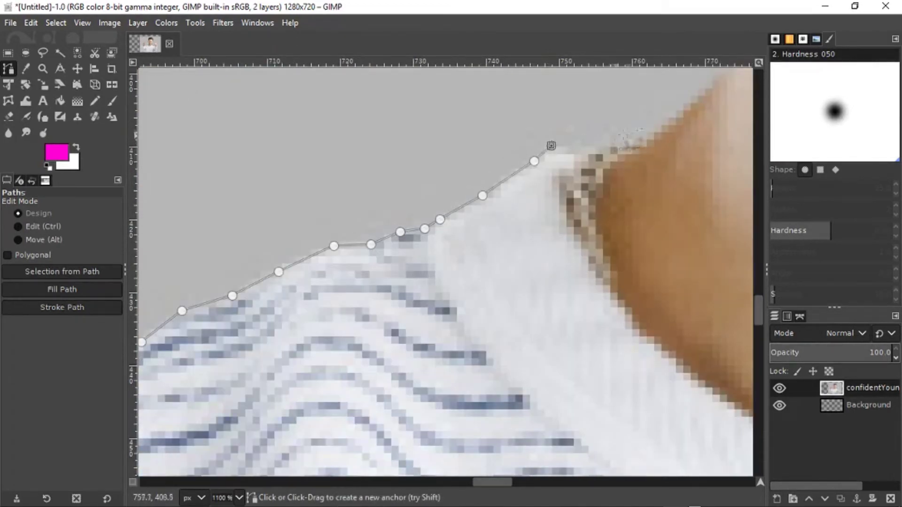
left_click(639, 143)
scroll(611, 188, "up", 5)
scroll(681, 212, "down", 2)
left_click(670, 225)
left_click(685, 198)
left_click(688, 153)
scroll(692, 190, "up", 2)
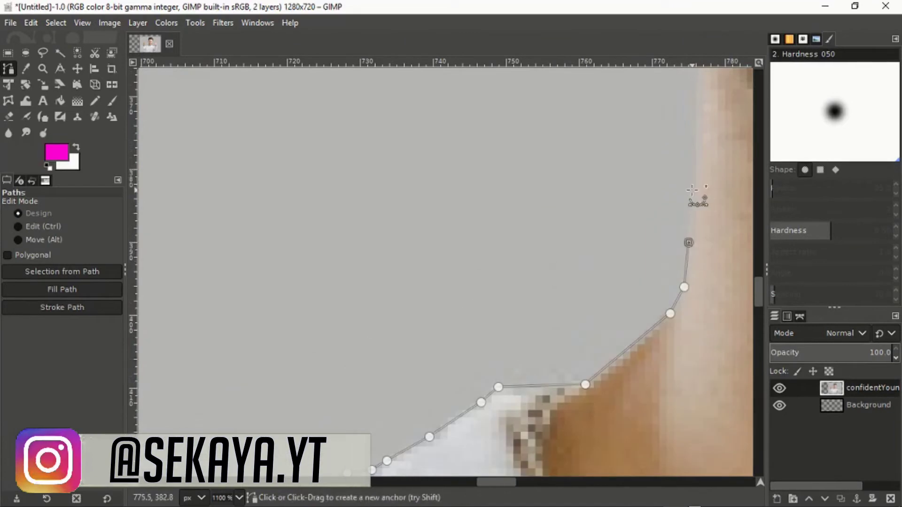
scroll(693, 189, "up", 5)
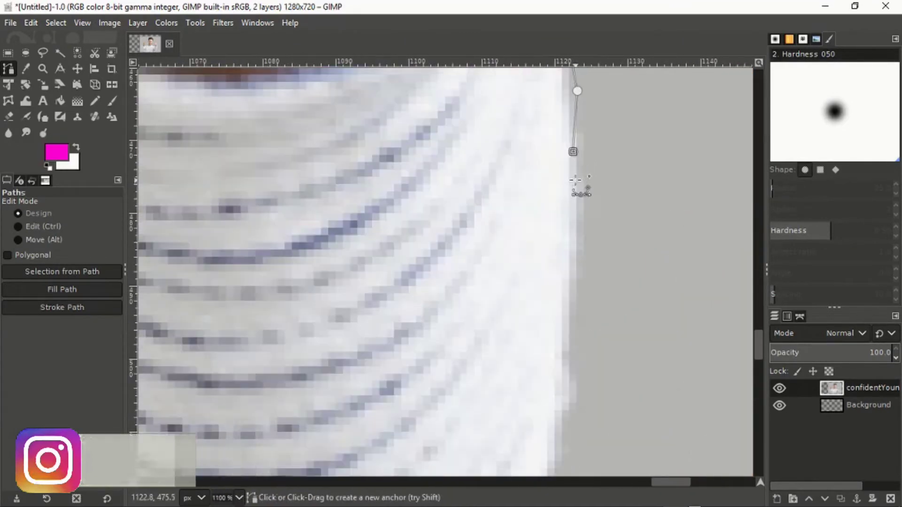
- Add anchors down the shirt's curved right edge
left_click(580, 185)
left_click(584, 240)
scroll(562, 229, "down", 3)
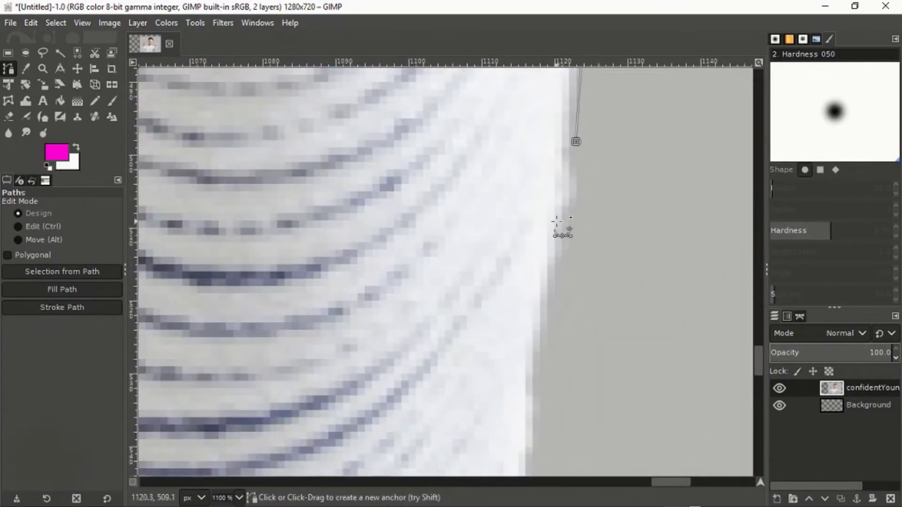
scroll(563, 221, "down", 2)
left_click(556, 204)
scroll(520, 212, "down", 2)
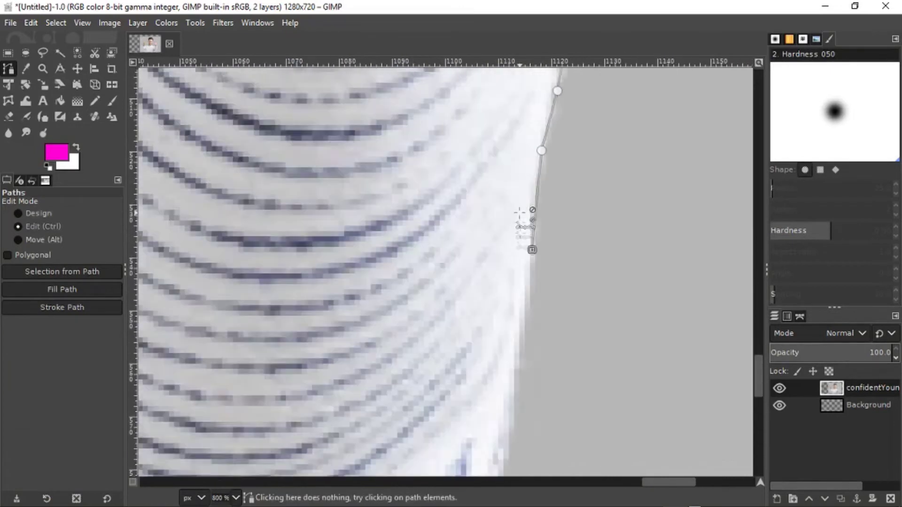
scroll(521, 235, "down", 2)
scroll(512, 263, "down", 2)
left_click(507, 245)
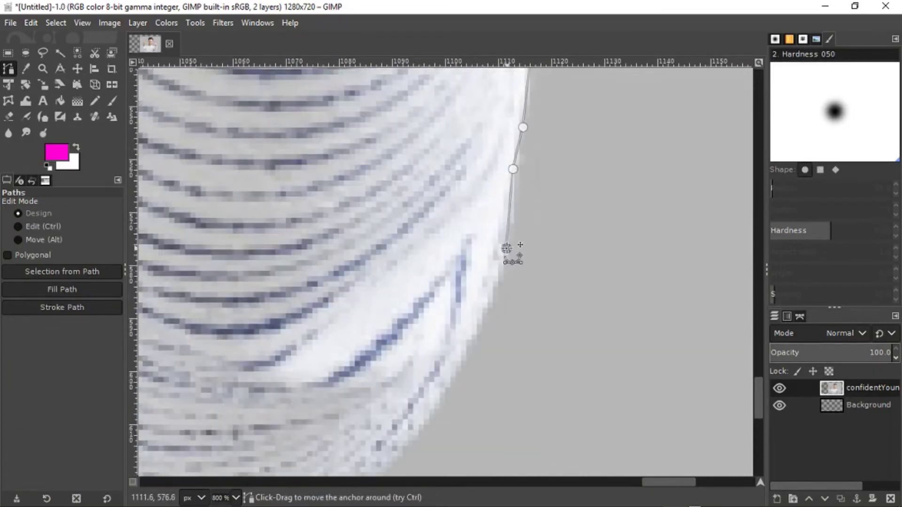
left_click(497, 289)
left_click(477, 340)
left_click(461, 373)
scroll(416, 149, "down", 2)
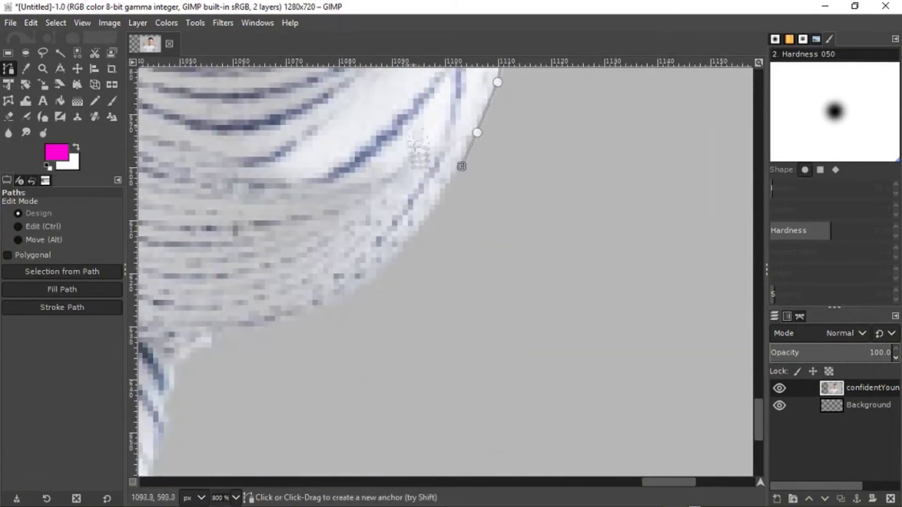
scroll(379, 240, "up", 2)
- Trace the shirt's lower curve and extend the path down the shirt edge
left_click(485, 173)
left_click(418, 228)
left_click(299, 290)
left_click(222, 317)
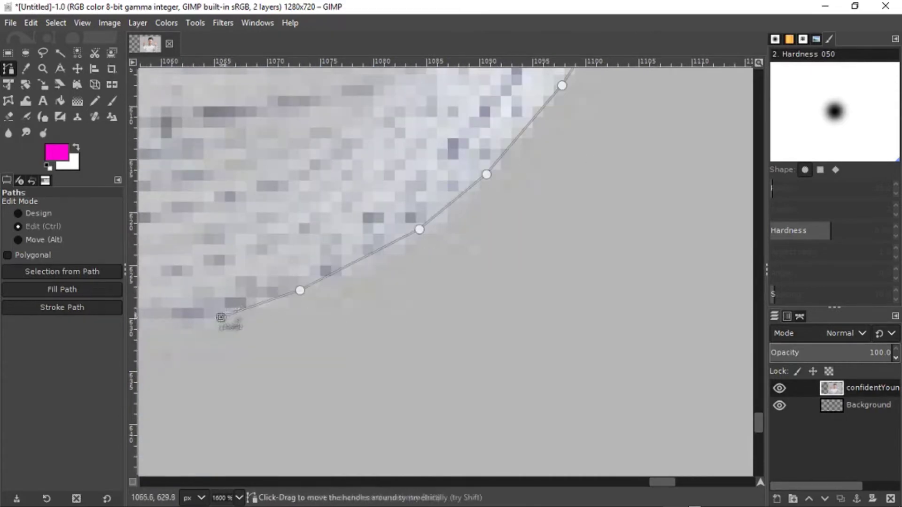
scroll(309, 187, "down", 2)
left_click(304, 200)
scroll(282, 188, "down", 2)
left_click(268, 101)
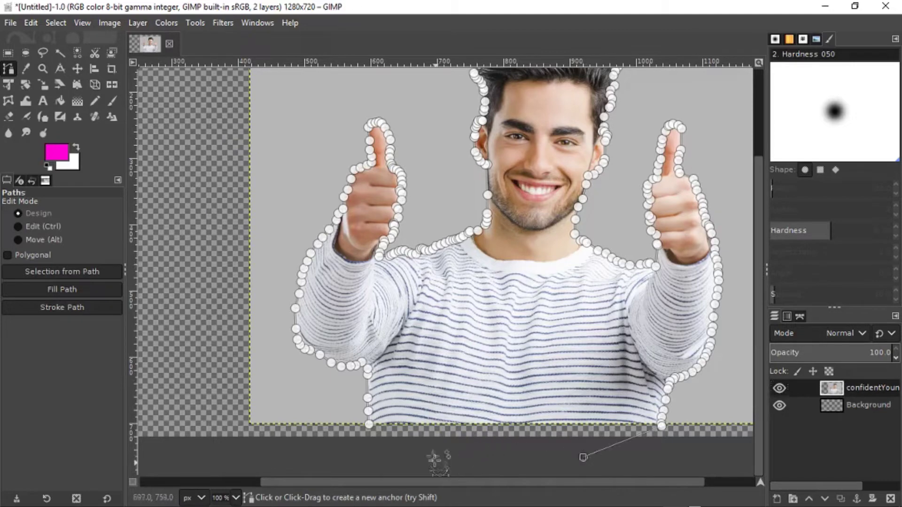
- Add a final curved anchor below the image, close the path at the start, and convert it to a selection
left_click_drag(416, 450, 372, 439)
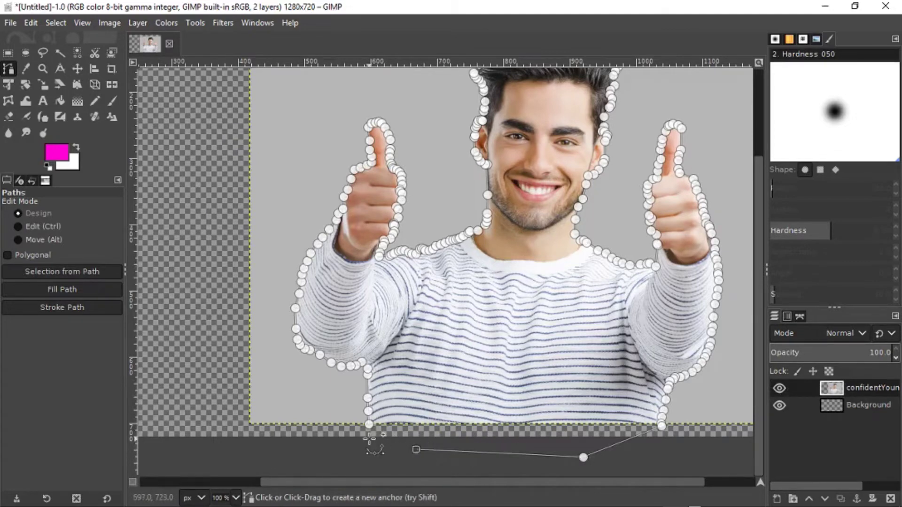
scroll(362, 449, "up", 3)
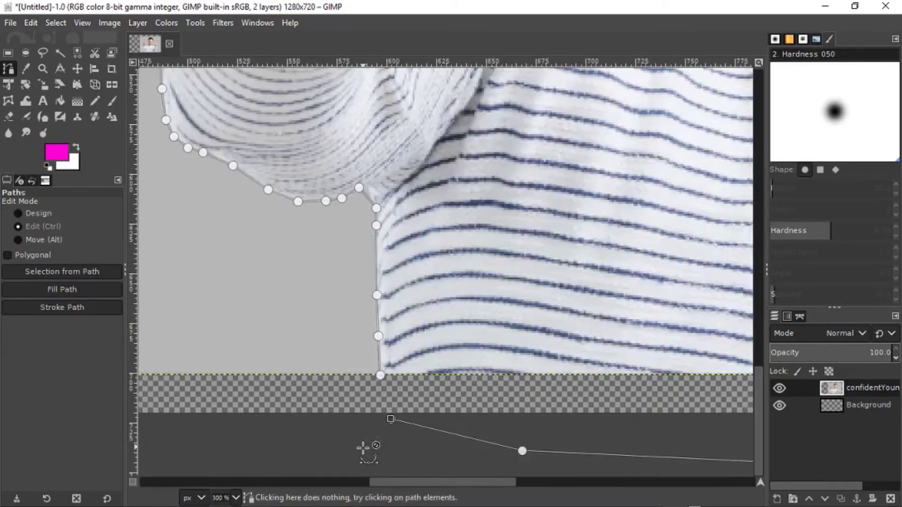
left_click(380, 375, "ctrl")
key("shift+v")
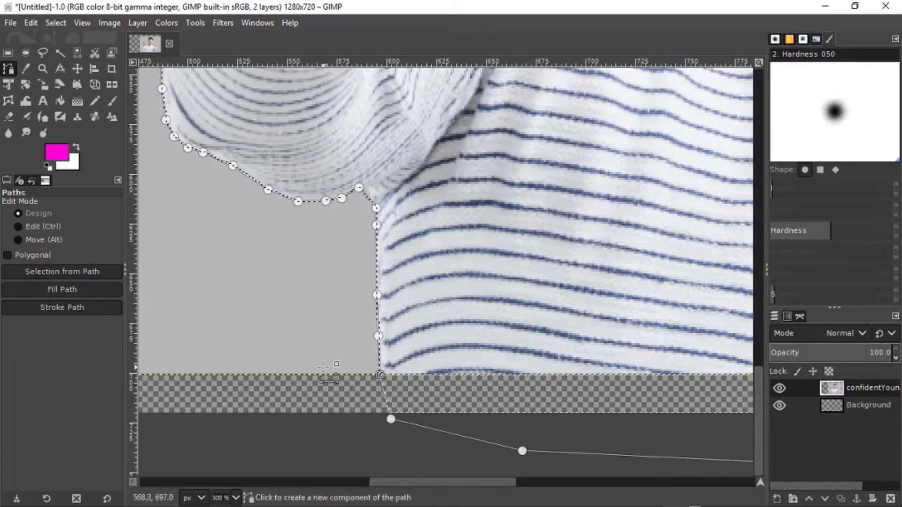
scroll(308, 294, "down", 2)
scroll(308, 294, "up", 5)
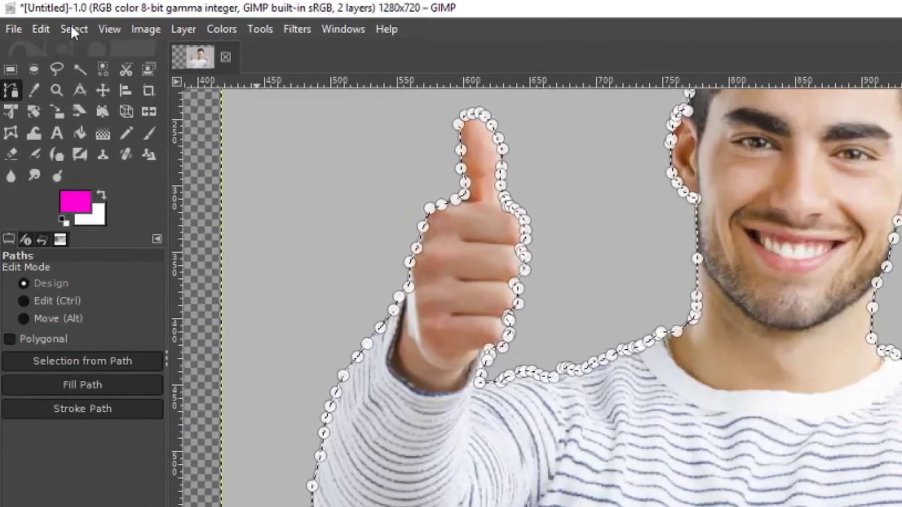
- Invert the selection onto the background and delete the grey background around the man
left_click(73, 29)
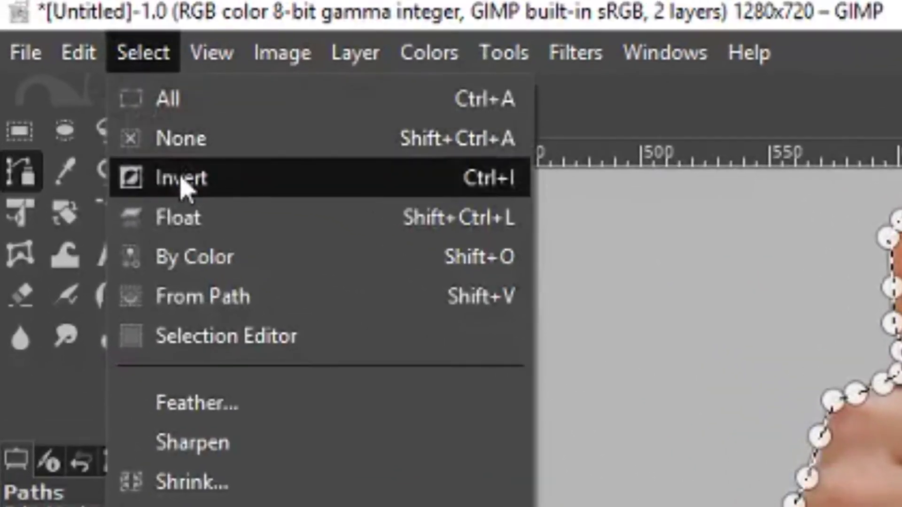
left_click(183, 186)
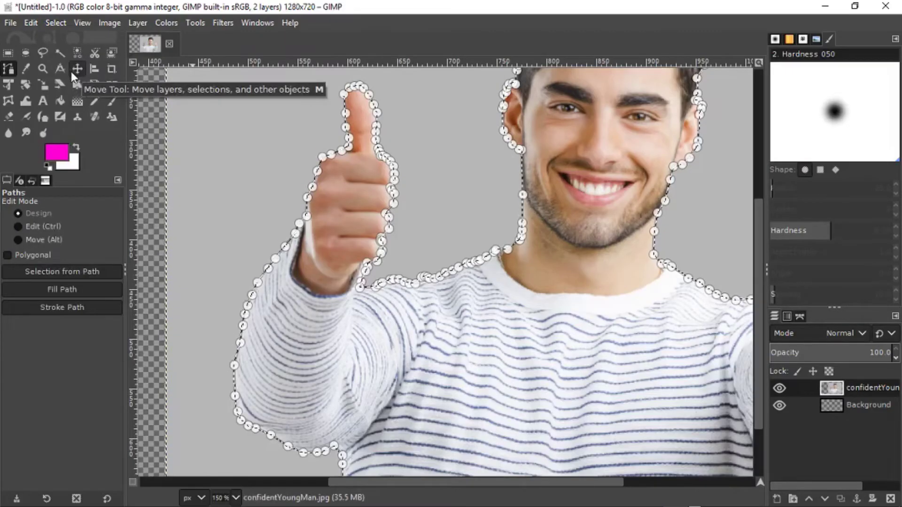
key("Delete")
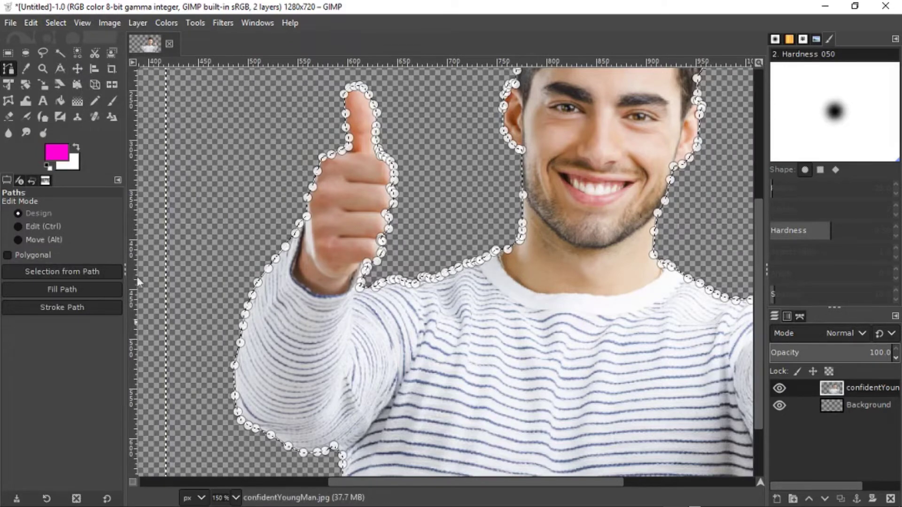
scroll(570, 132, "down", 2)
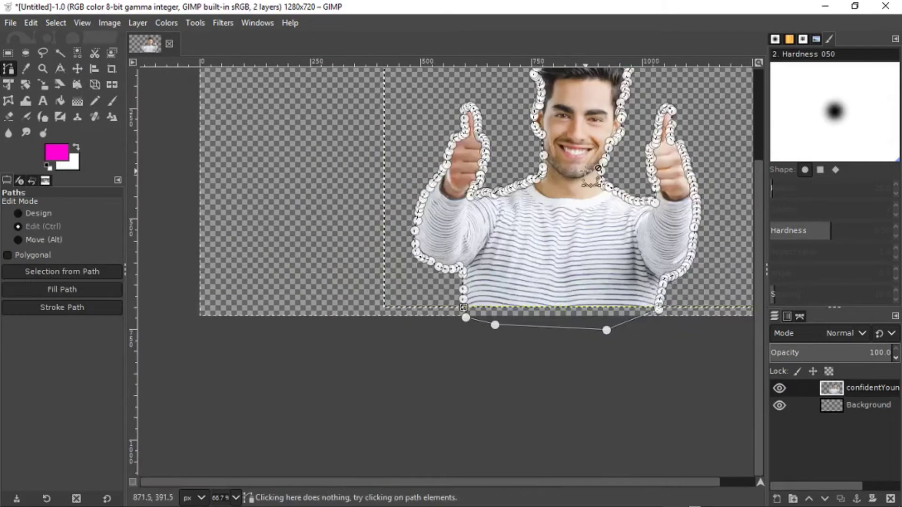
scroll(329, 94, "up", 2)
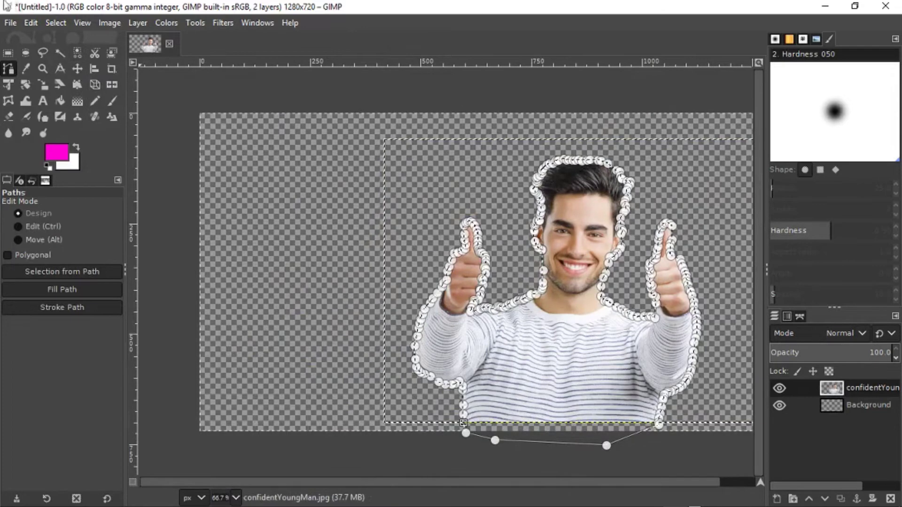
- Clear the selection with Select > None and switch to the Move tool
left_click(68, 22)
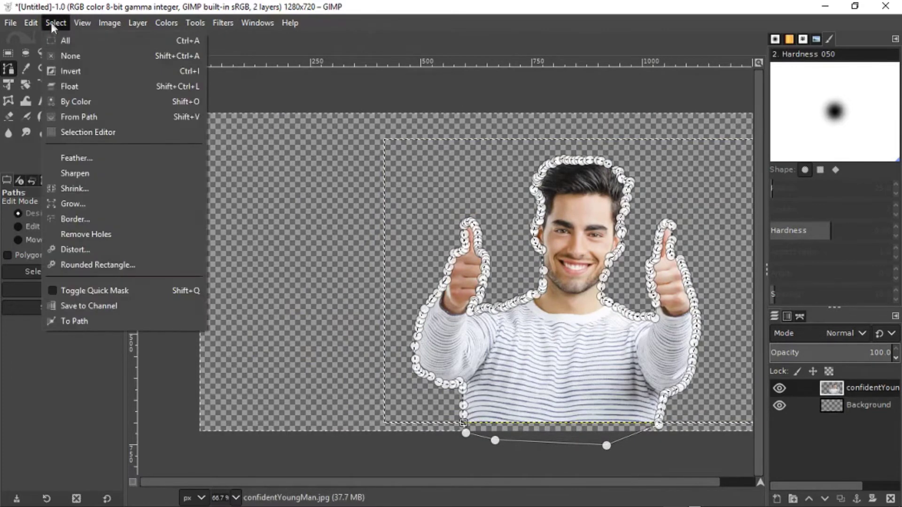
left_click(69, 57)
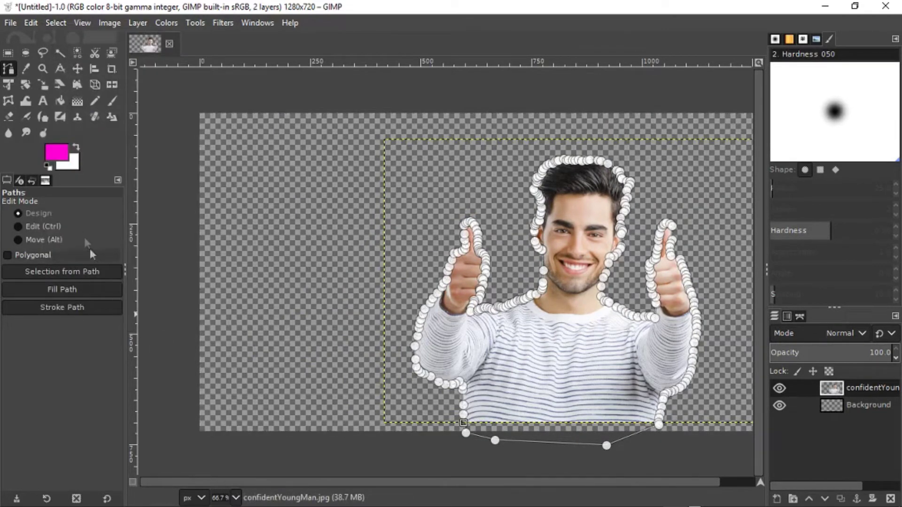
left_click(75, 68)
- Shift the cut-out man up and right, then use Alpha to Selection on his layer
key("minus")
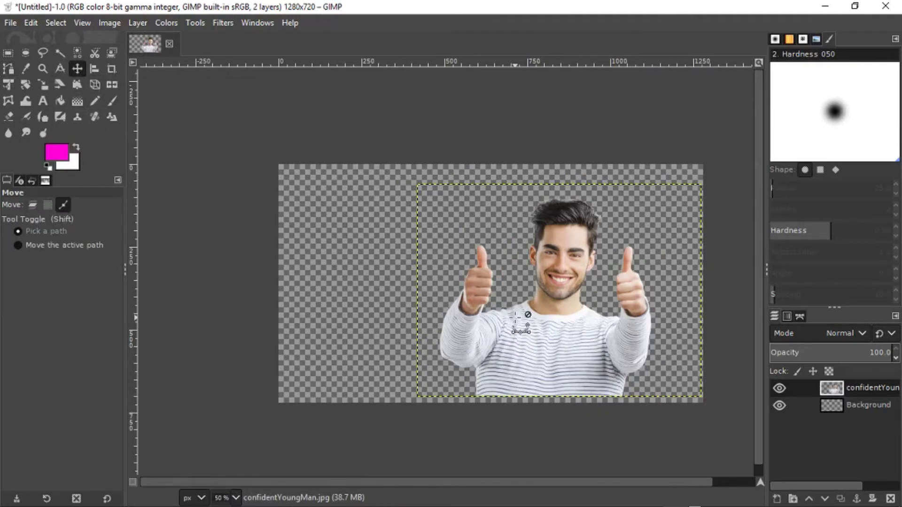
left_click_drag(529, 335, 569, 316)
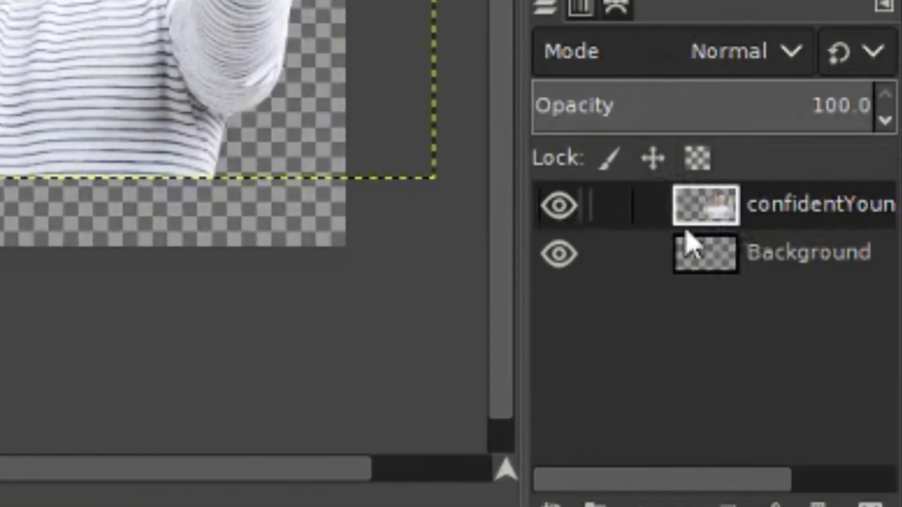
right_click(691, 216)
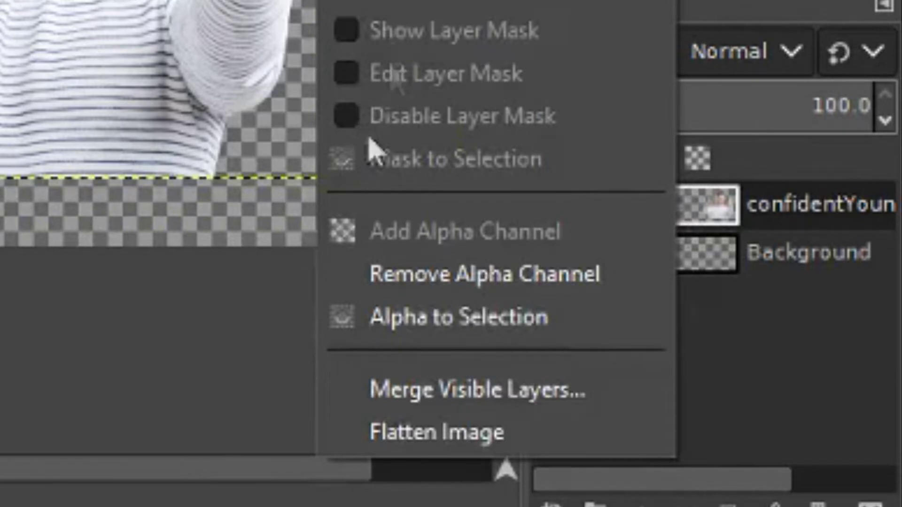
left_click(379, 324)
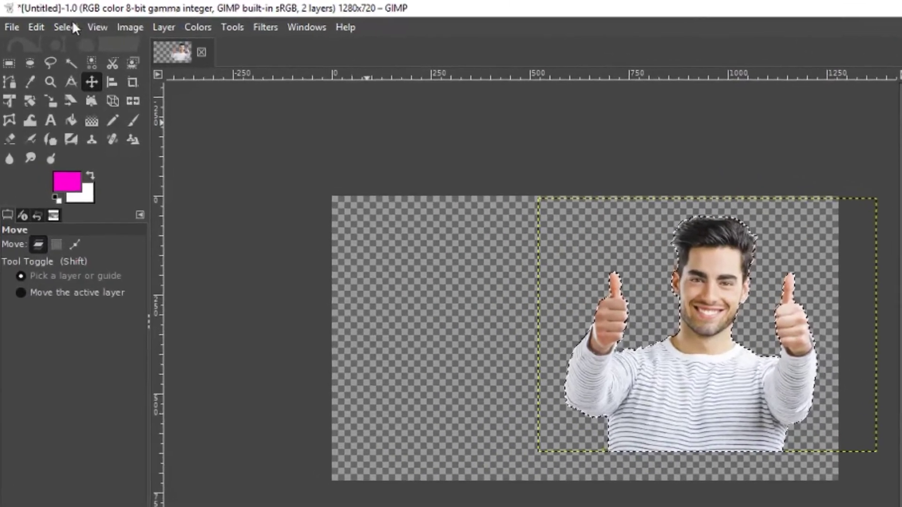
- Turn the selection into a 4 px feathered border, view at 100%, and choose white foreground
left_click(60, 23)
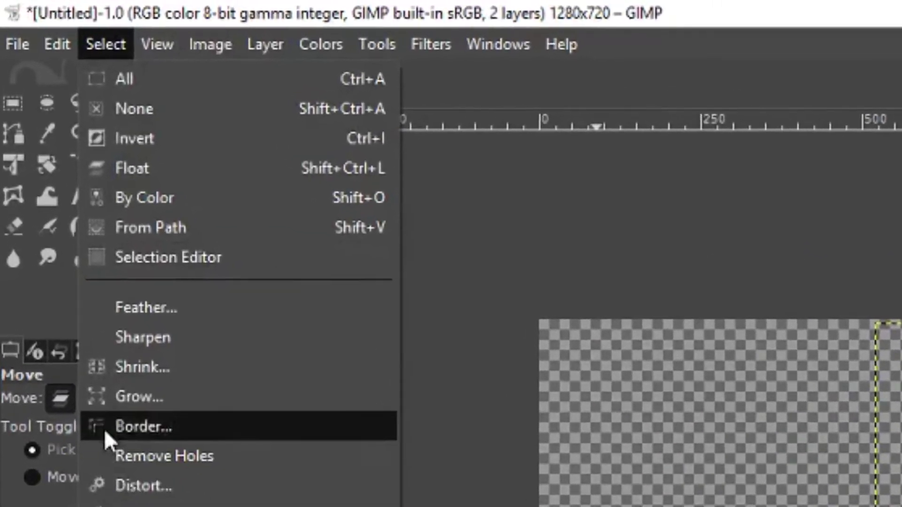
left_click(78, 290)
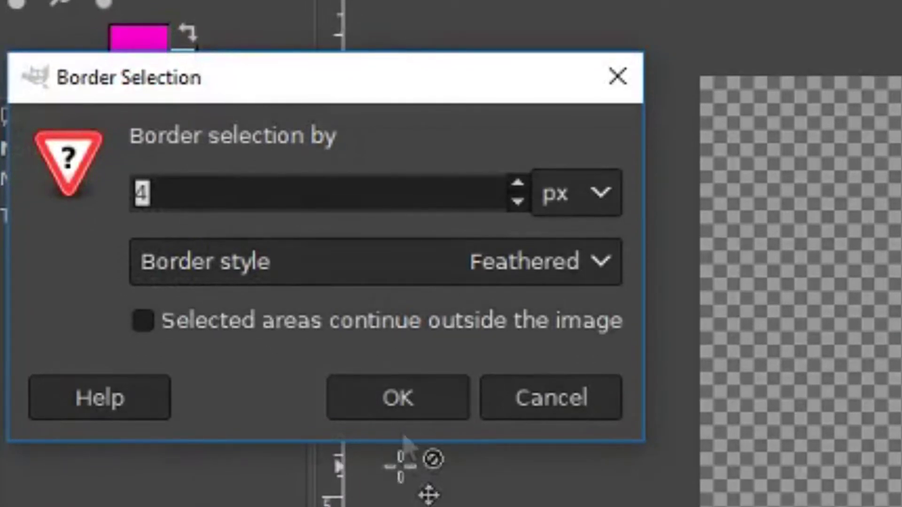
left_click(403, 408)
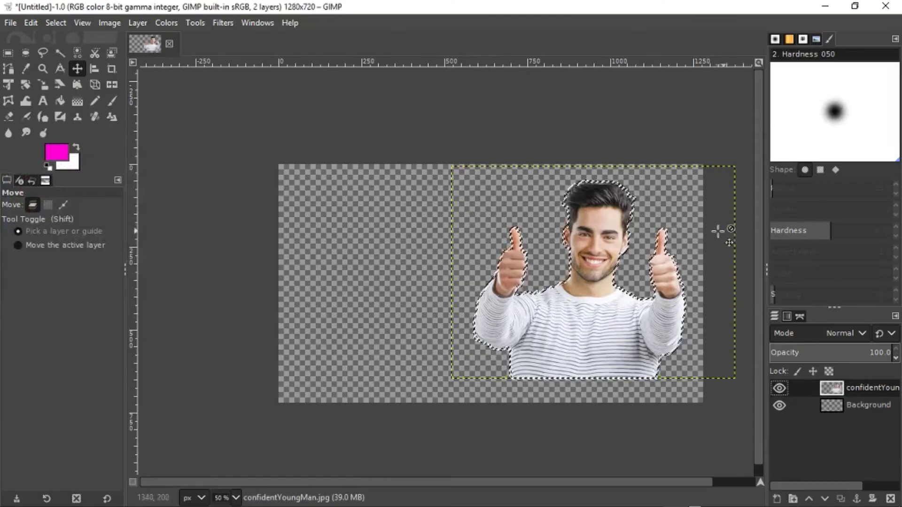
key("1")
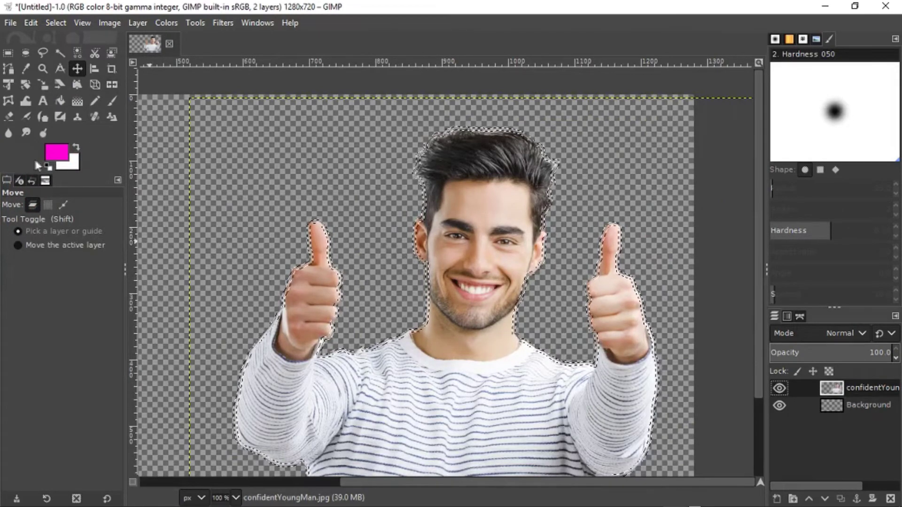
left_click(64, 153)
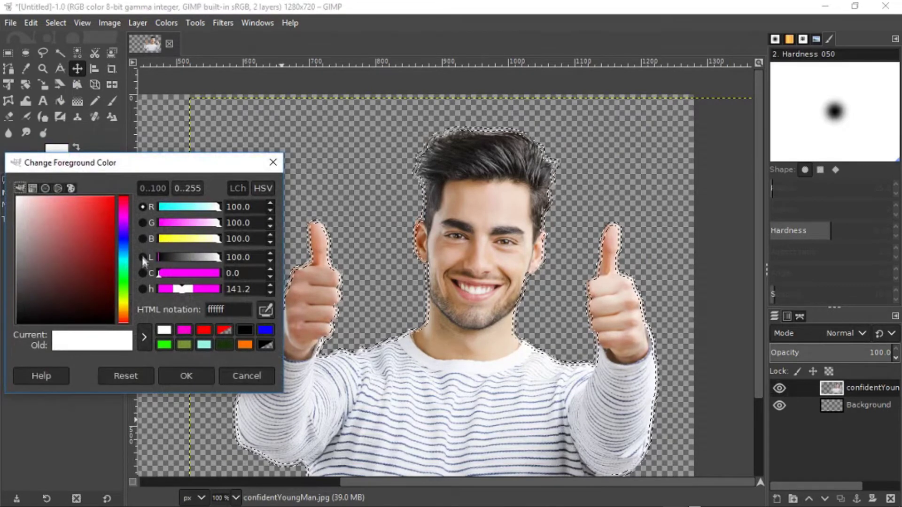
- Bucket-fill the feathered border ring around the man with white, then deselect all
left_click(179, 374)
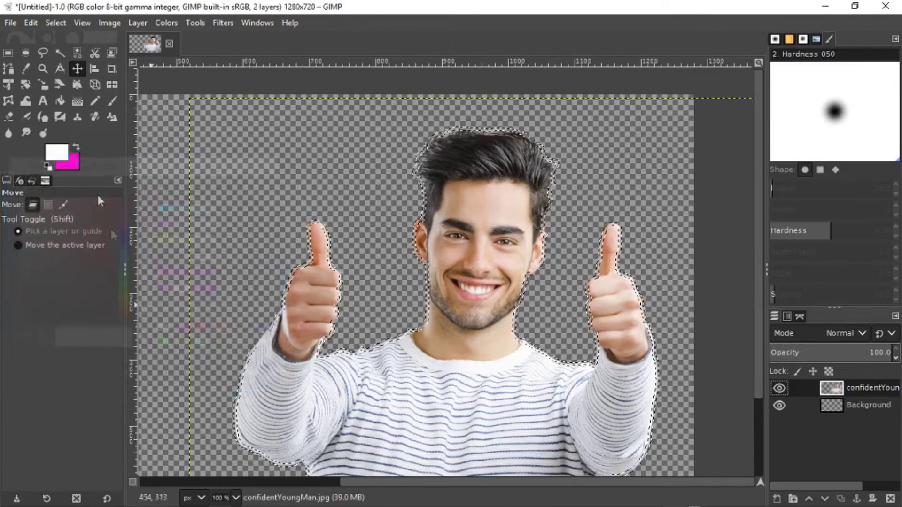
left_click(55, 107)
scroll(478, 305, "up", 3)
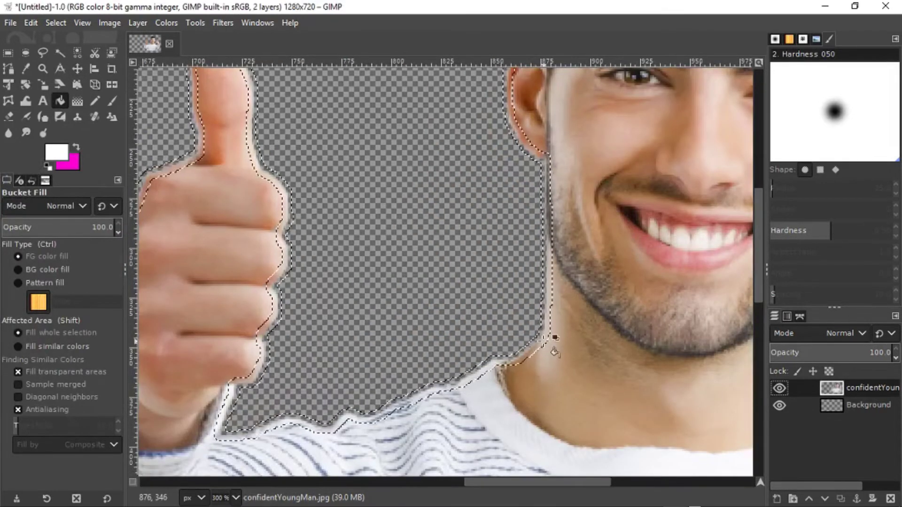
left_click(551, 307, "ctrl")
scroll(492, 269, "down", 4)
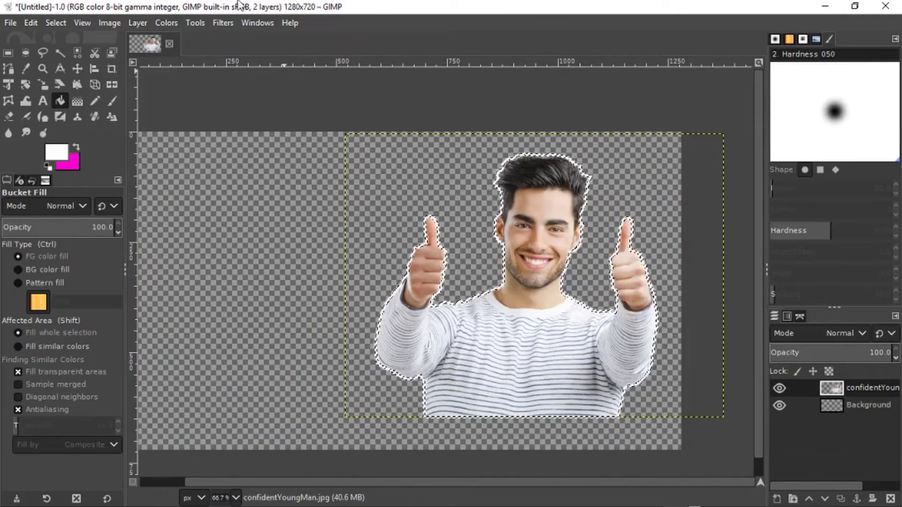
key("shift+ctrl+a")
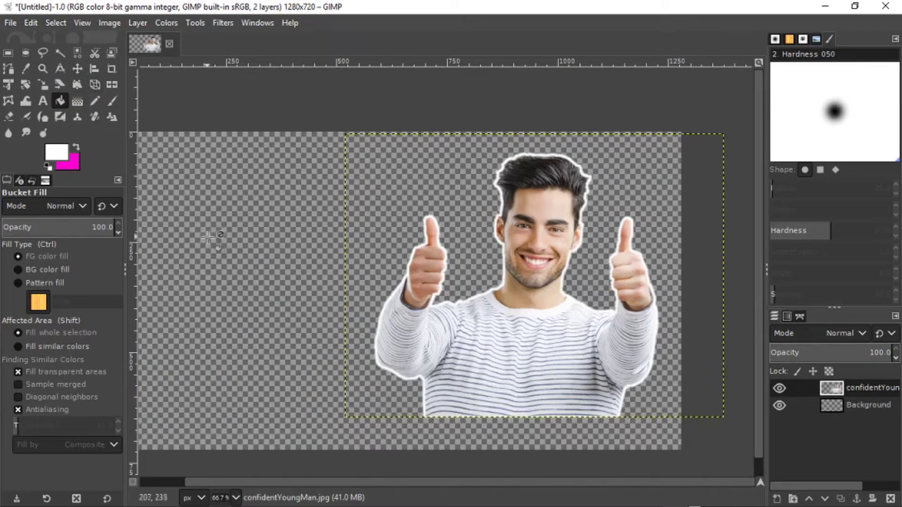
- Make magenta the active colour and bucket-fill the Background layer with it
left_click(76, 148)
left_click(833, 406)
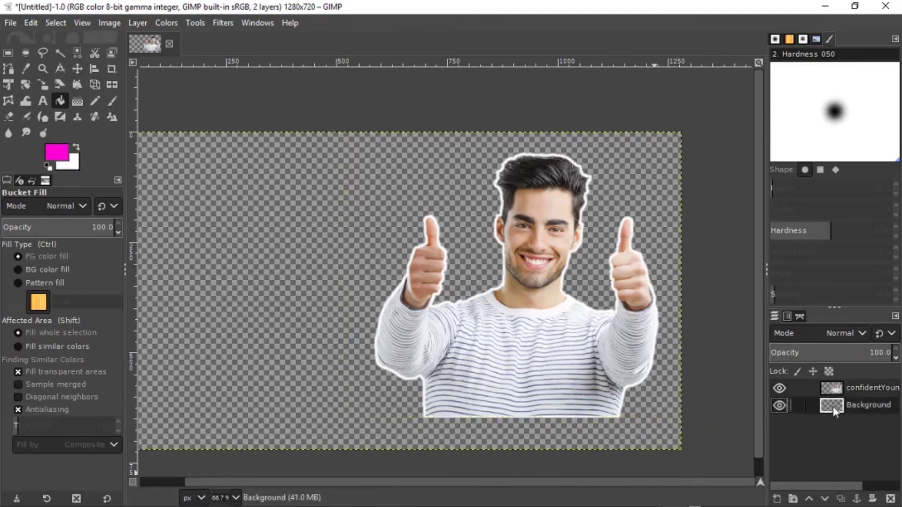
scroll(282, 289, "left", 2)
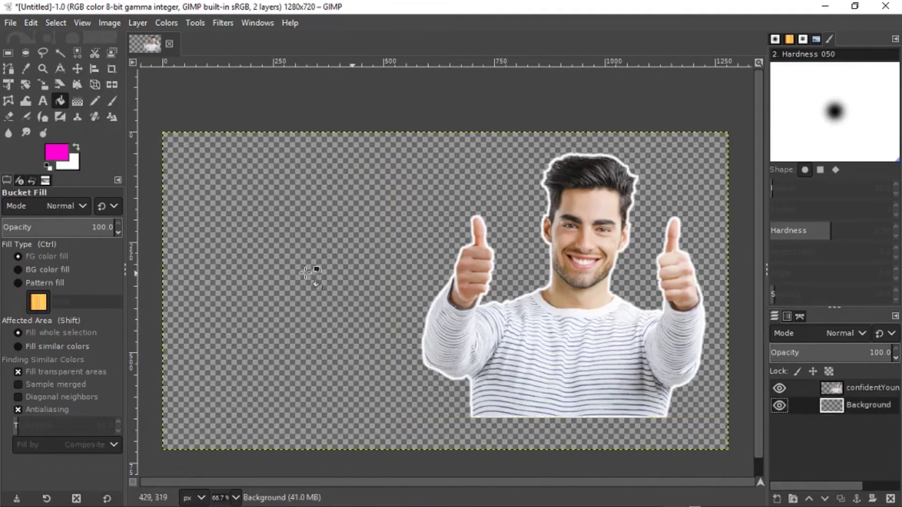
left_click(251, 197)
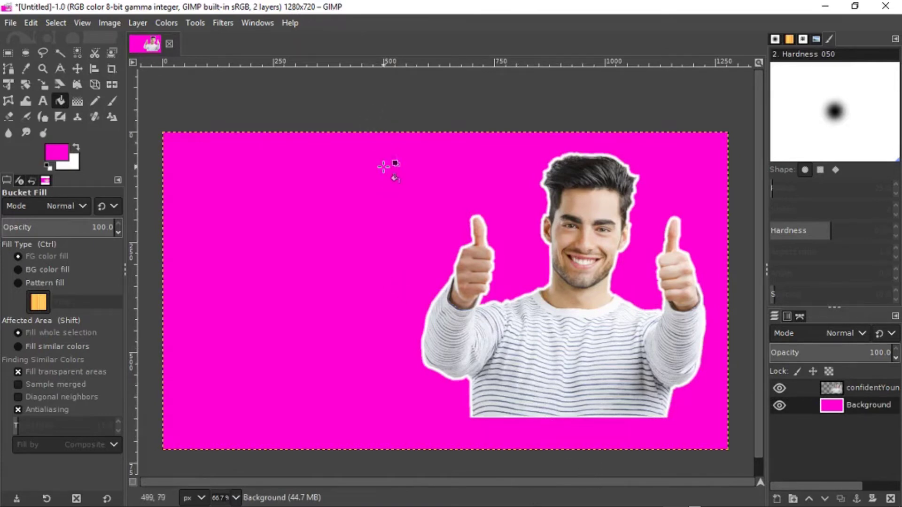
left_click(77, 100)
- Lay a diagonal pink-to-white gradient from top-left to bottom-right across the background
scroll(165, 107, "down", 1)
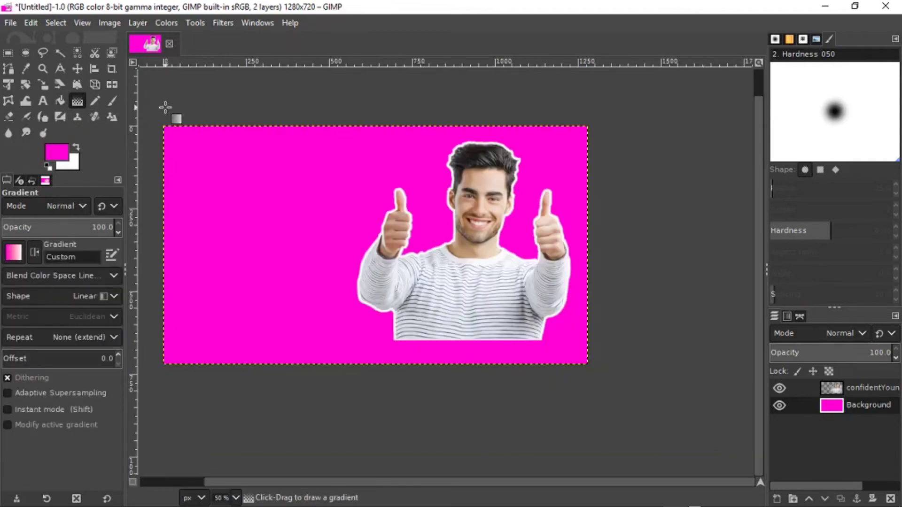
scroll(165, 107, "left", 3)
left_click_drag(211, 91, 674, 379)
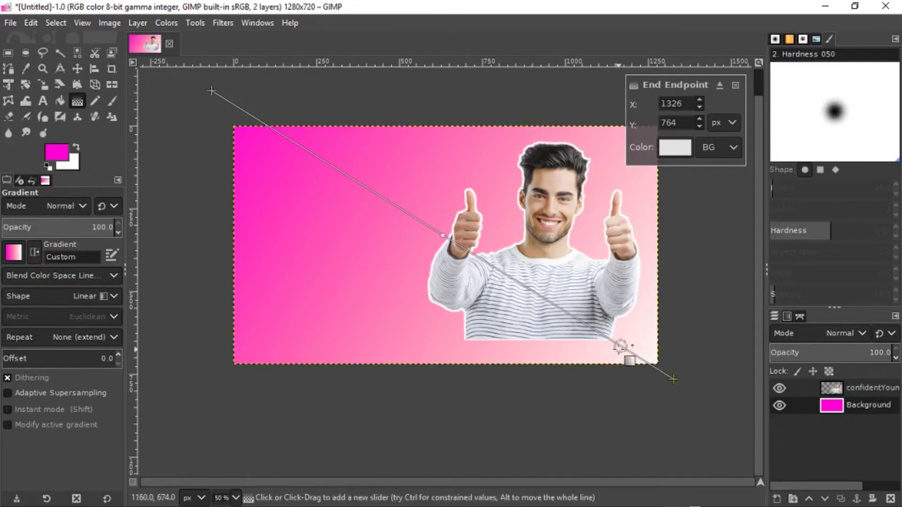
key("m")
- Merge the man's photo layer down into the Background layer
left_click(822, 394)
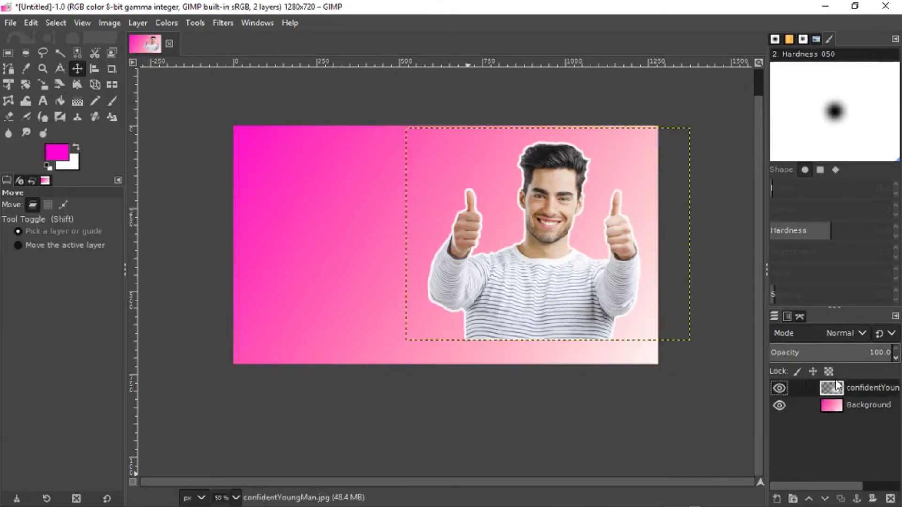
right_click(839, 391)
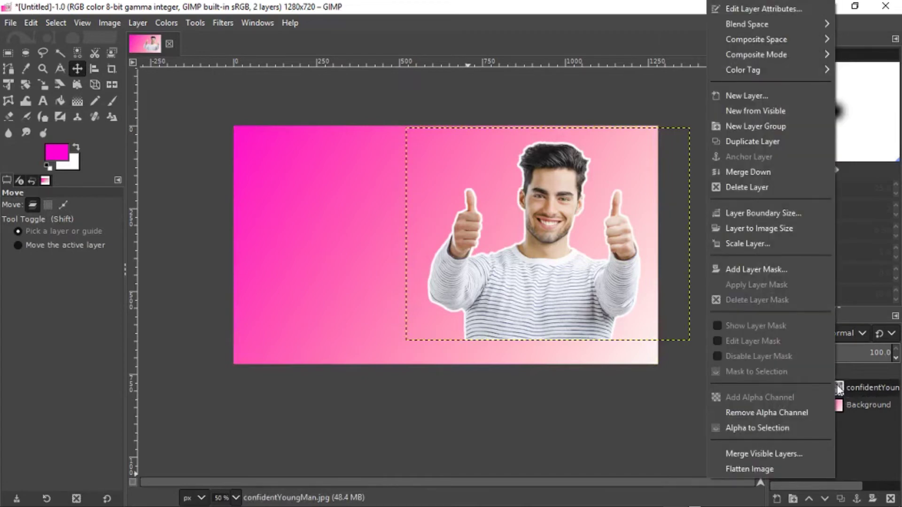
left_click(809, 172)
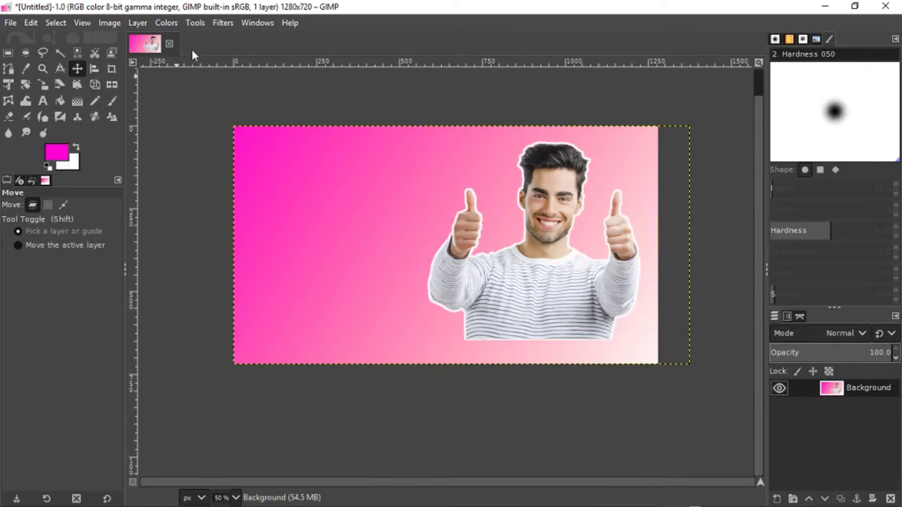
- Add a text box at upper left reading 'how to create' at 156 px size
left_click(48, 103)
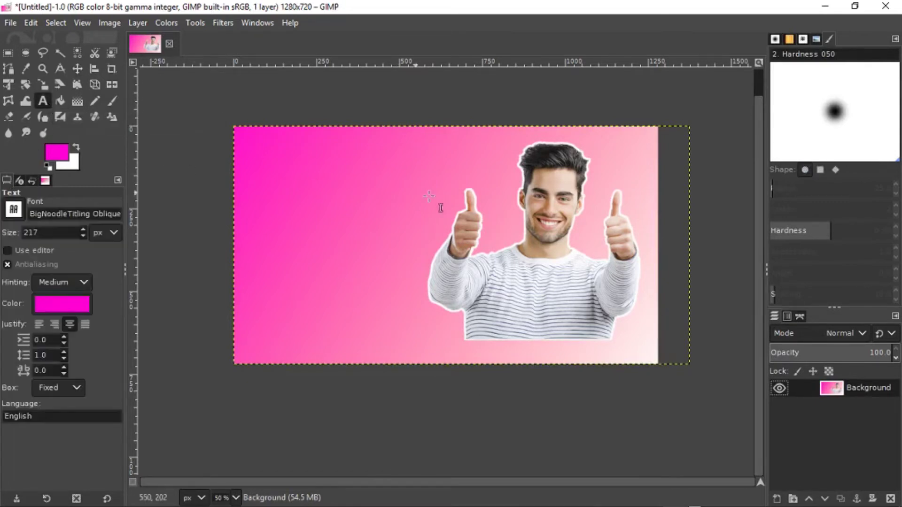
left_click_drag(249, 155, 421, 215)
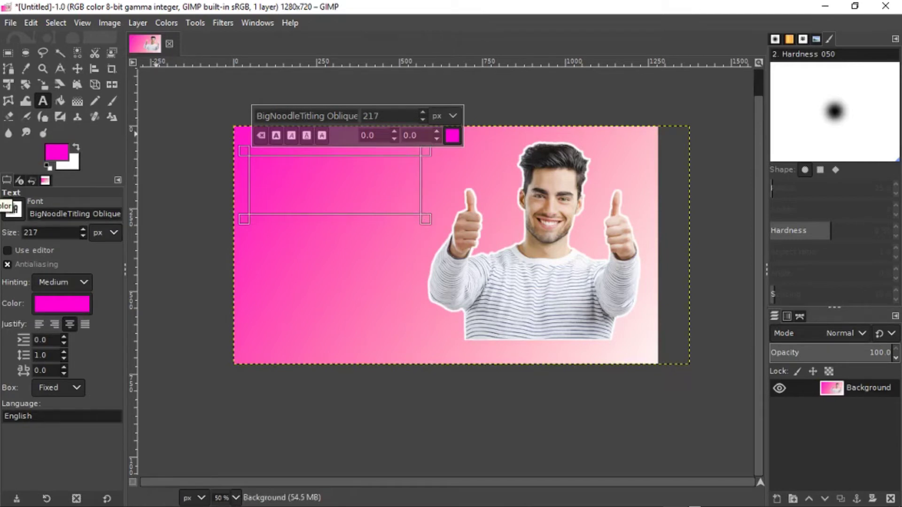
type("how to")
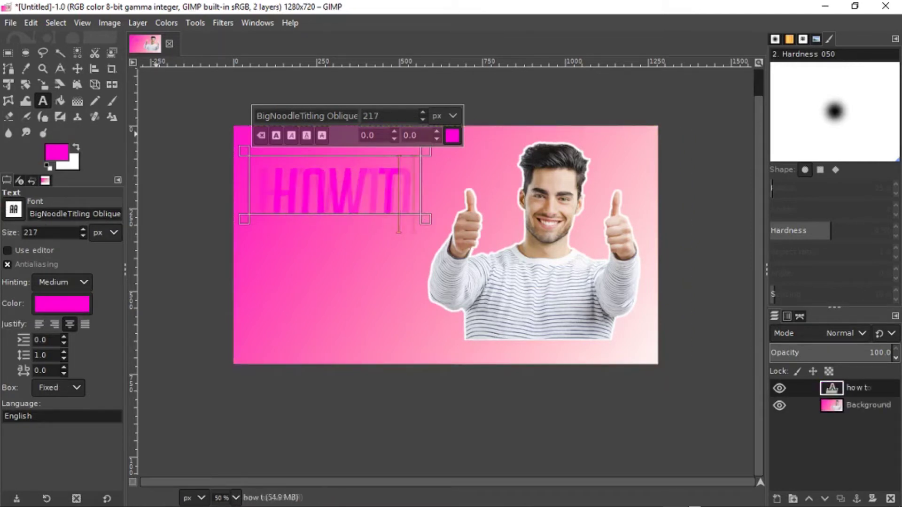
type(" create")
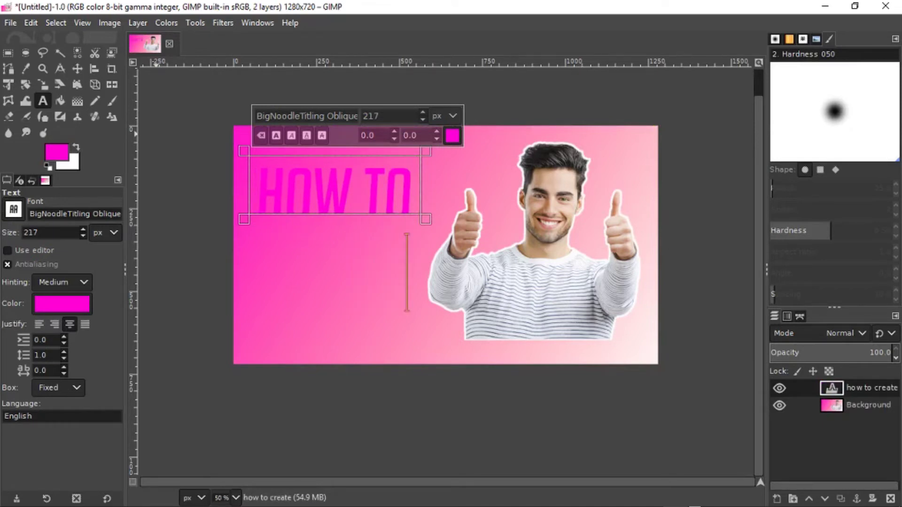
key("ctrl+a")
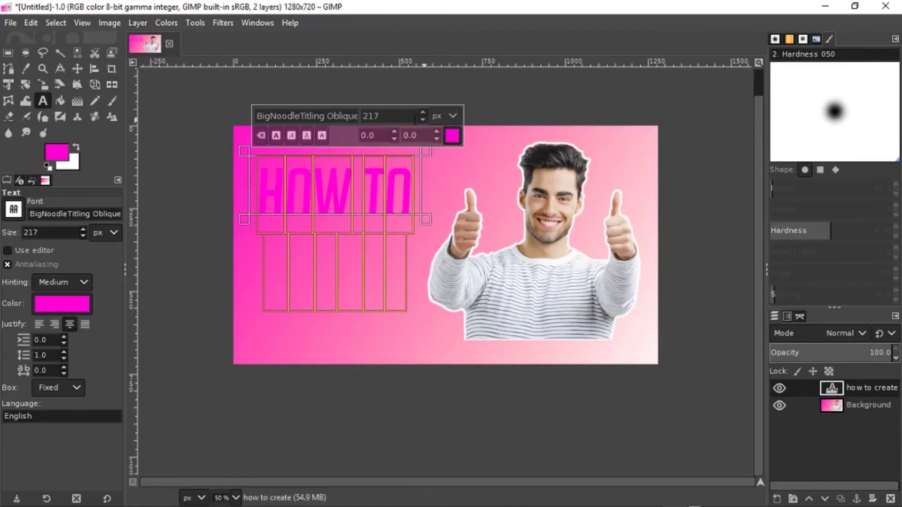
type("156")
key("Return")
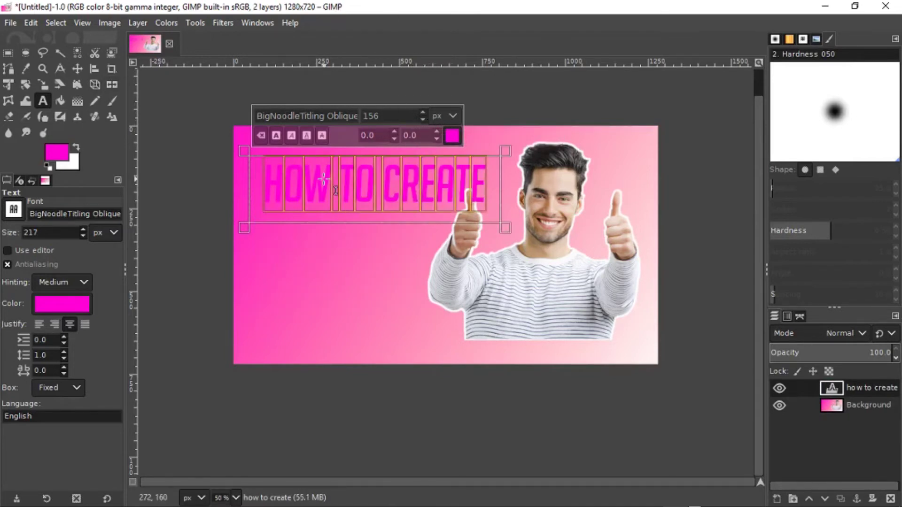
left_click(389, 195)
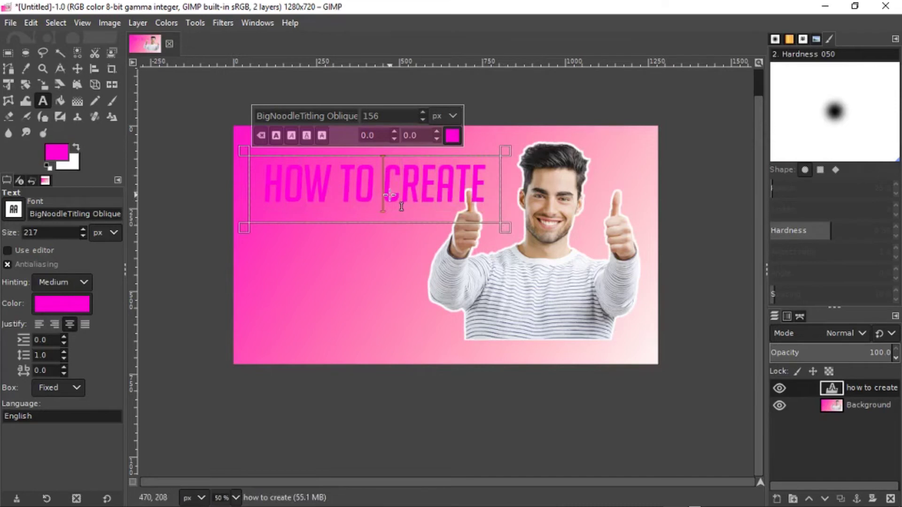
- Change the HOW TO CREATE text colour to white
key("ctrl+a")
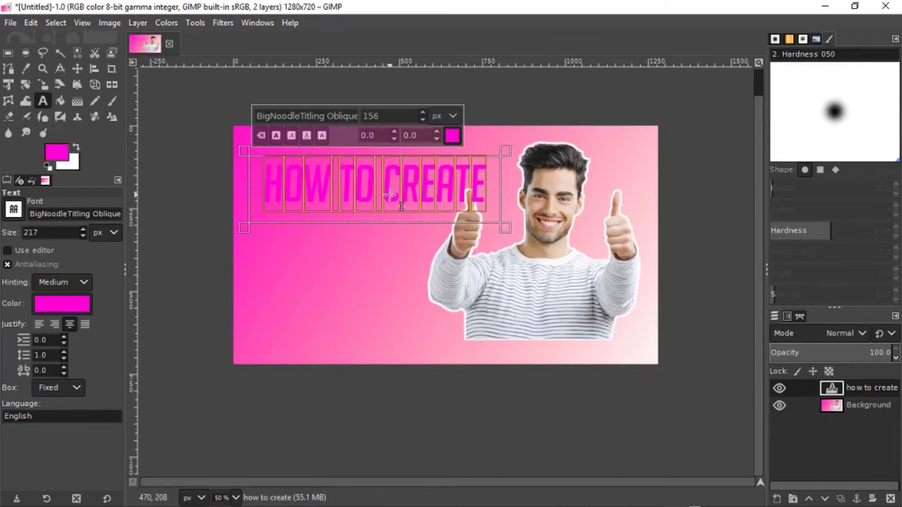
left_click(457, 138)
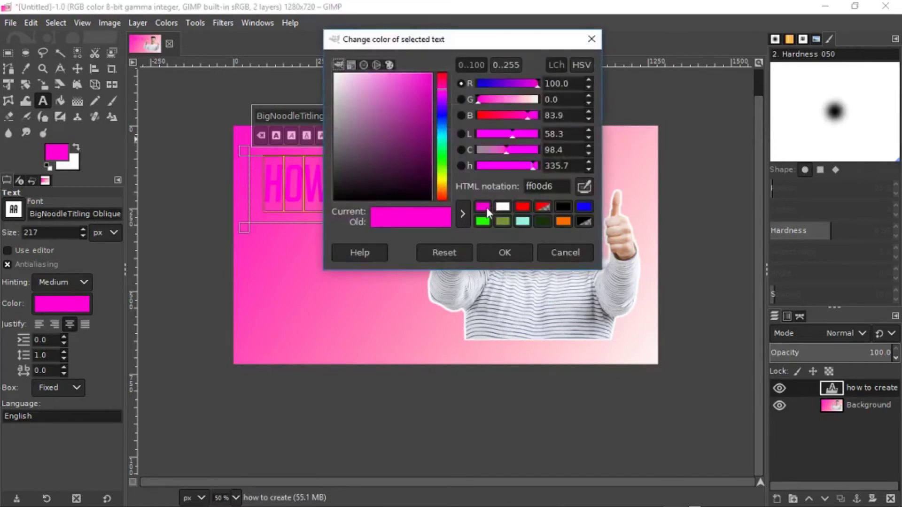
left_click(511, 206)
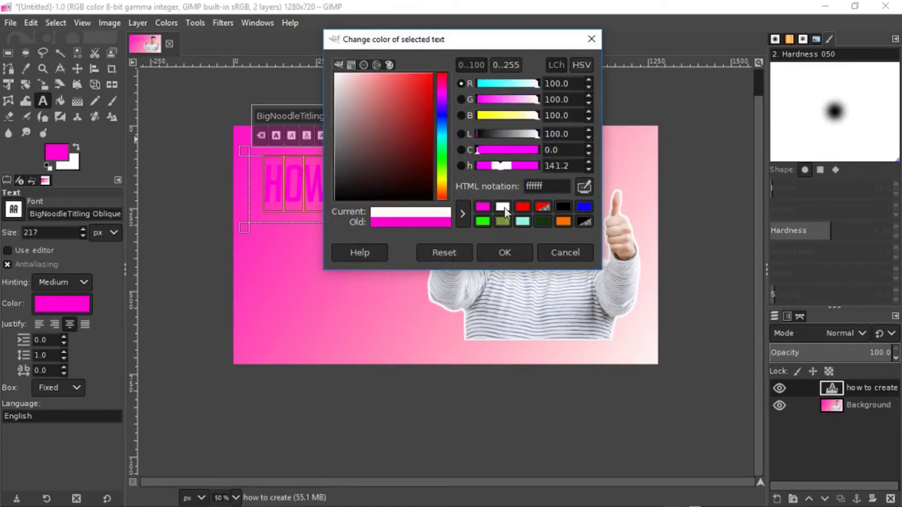
left_click(511, 252)
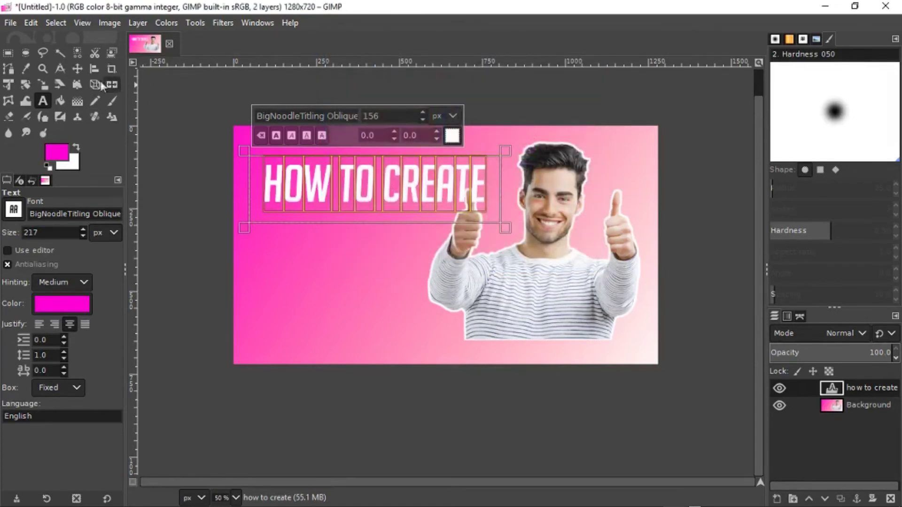
left_click(76, 69)
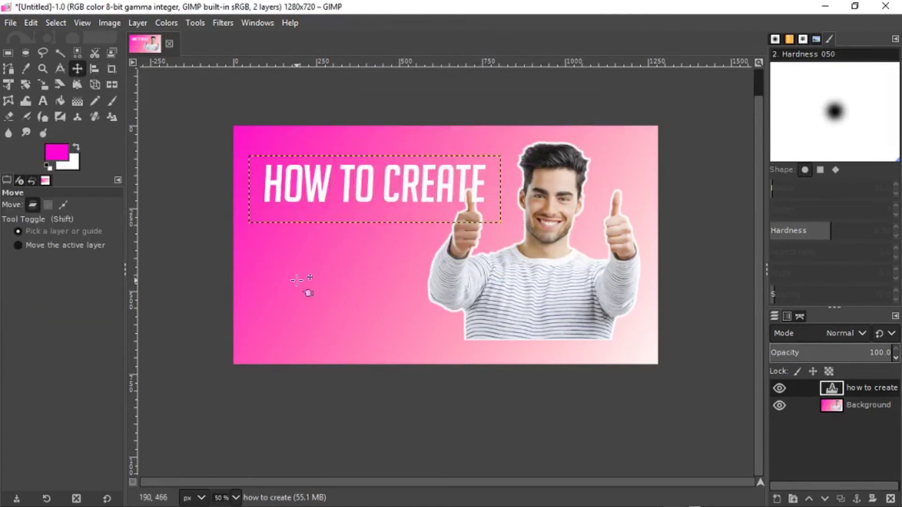
- Drag the HOW TO CREATE text layer up toward the thumbnail's top-left
key("1")
key("minus")
left_click_drag(386, 184, 390, 160)
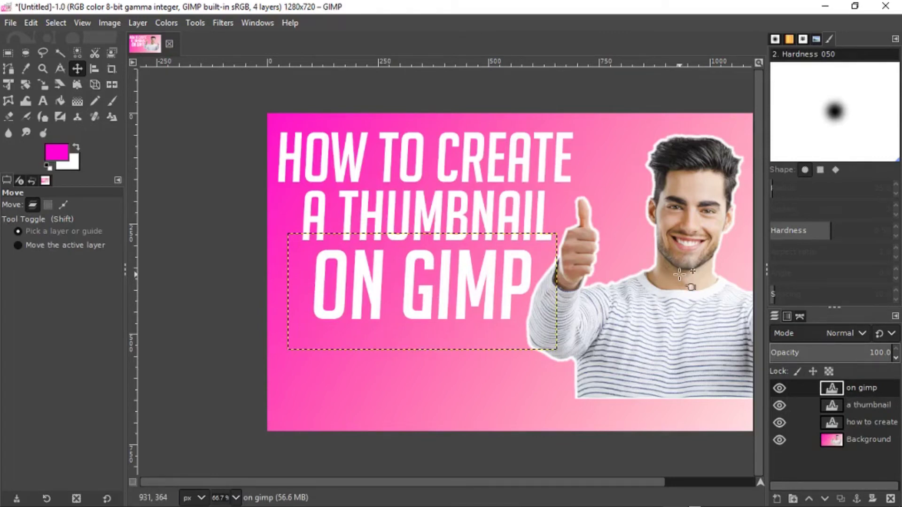
left_click(870, 422)
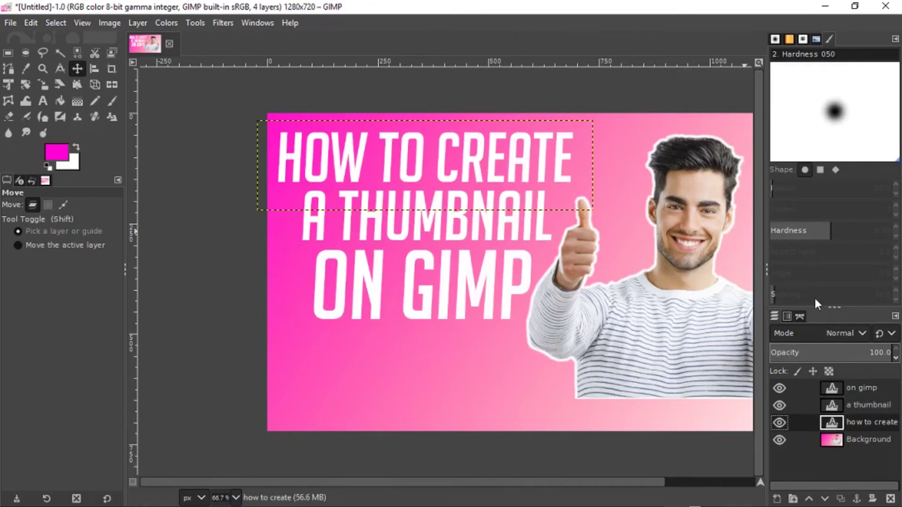
- Open the Filters > Light and Shadow > Drop Shadow dialog for the title
left_click(225, 23)
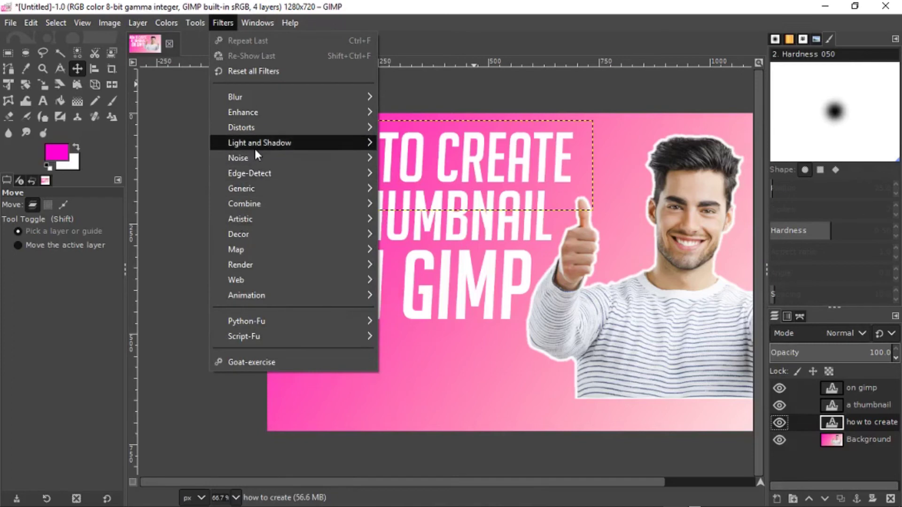
mouse_move(256, 148)
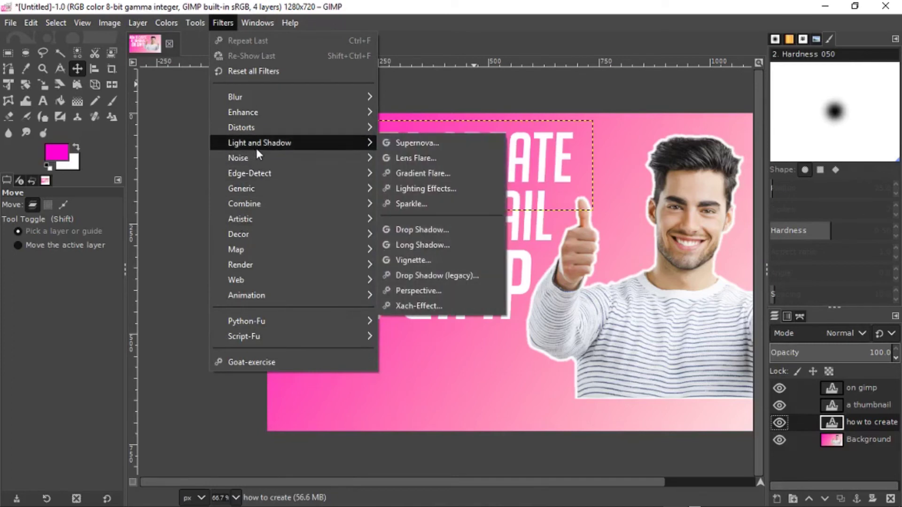
key("Right")
key("Down")
key("Down")
key("Down")
key("Down")
key("Down")
key("Down")
key("Up")
key("Return")
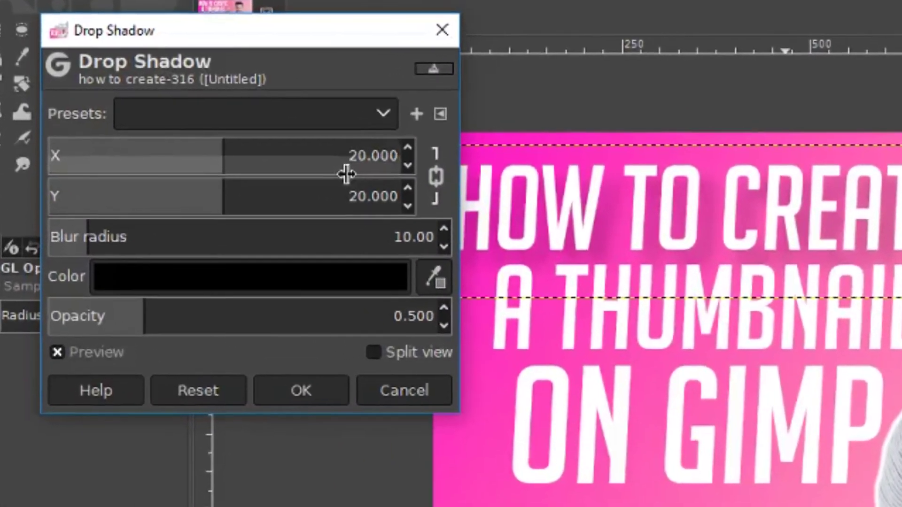
- Set the drop shadow X offset to 17.628 and opacity to 1.054, then apply it
double_click(365, 156)
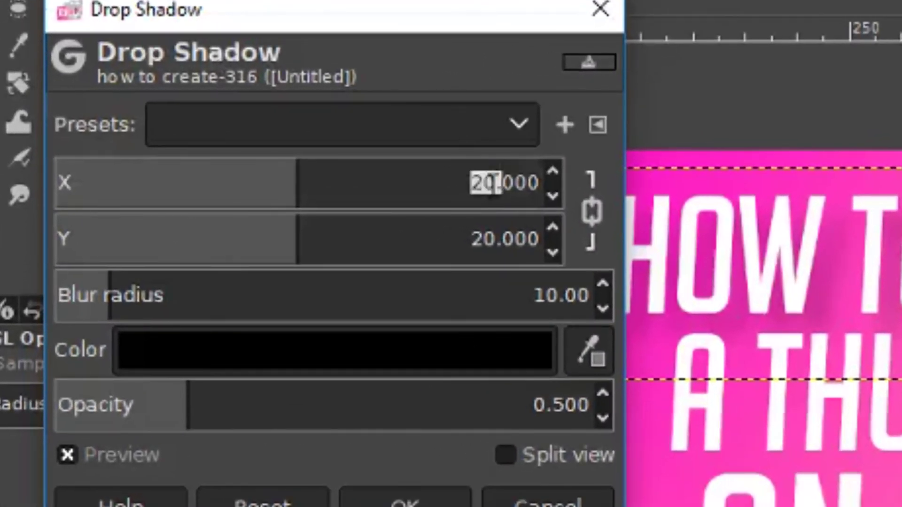
key("BackSpace")
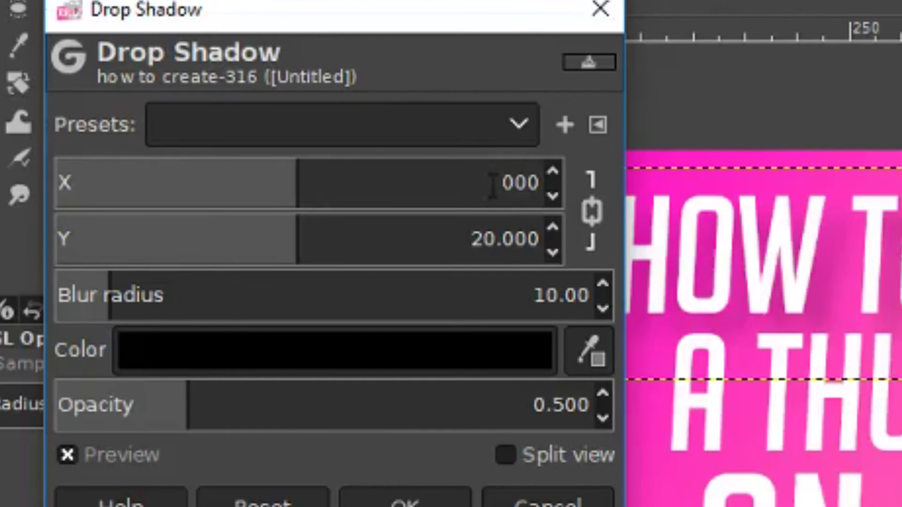
key("Delete")
key("Delete")
key("Delete")
key("Delete")
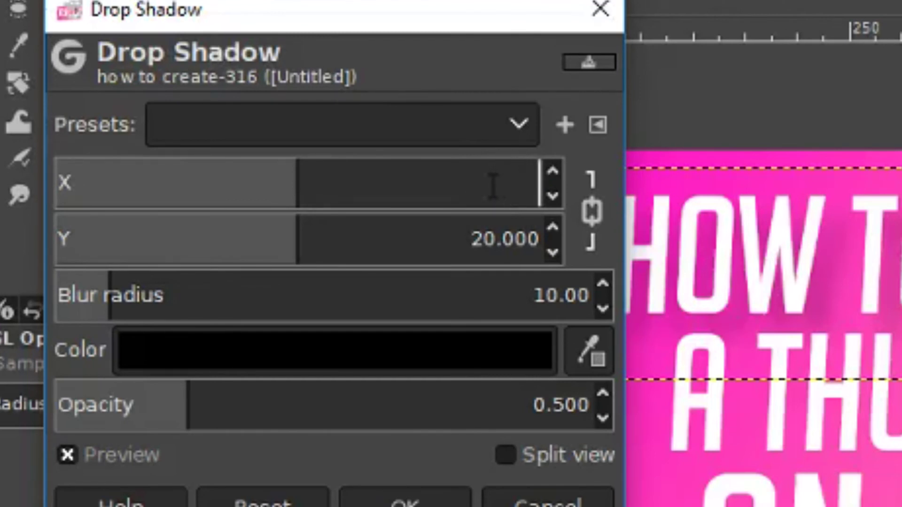
type("17.628")
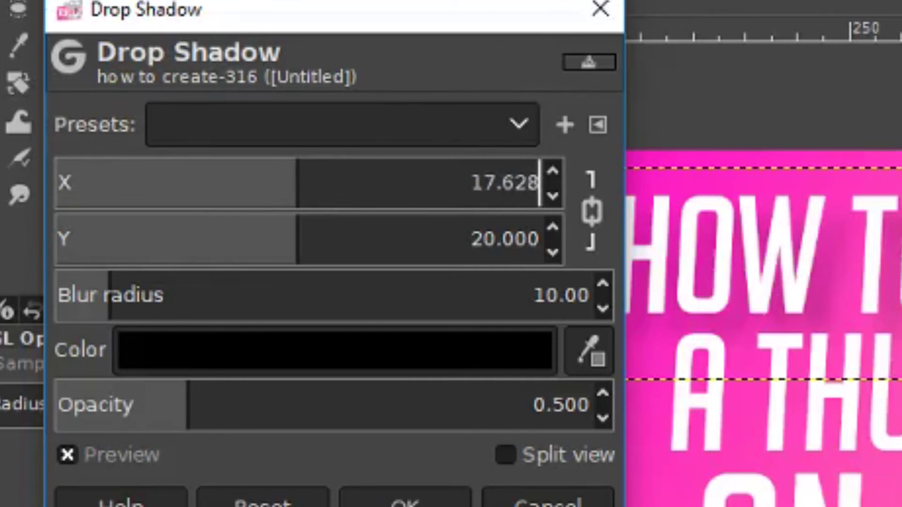
key("Return")
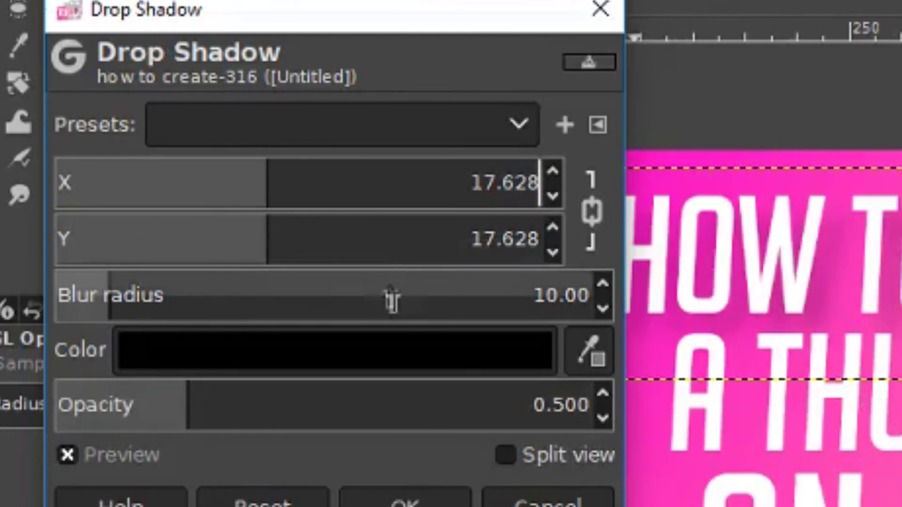
left_click(417, 405)
type("1.054")
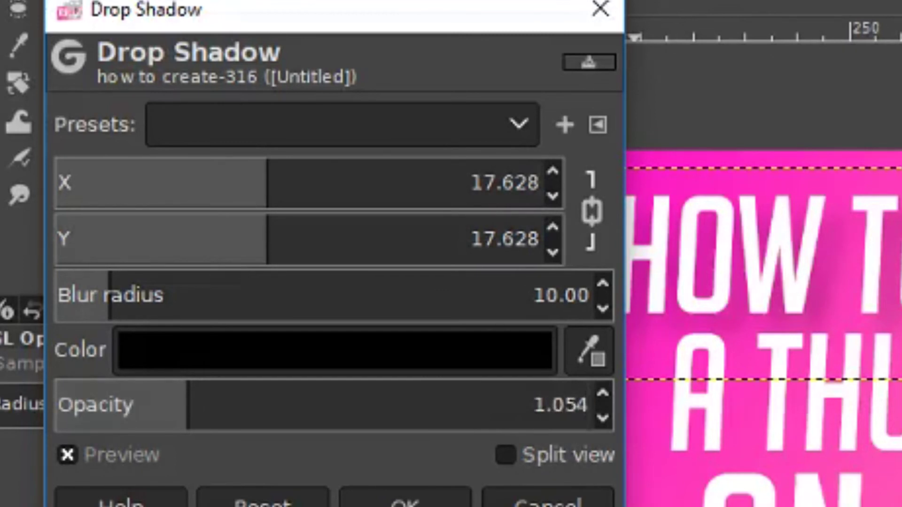
left_click(443, 498)
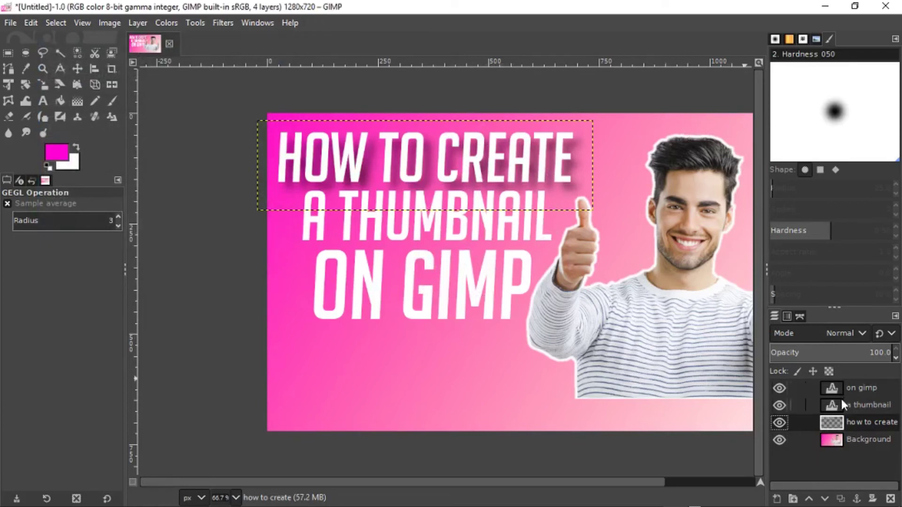
- Repeat the drop shadow on the A THUMBNAIL text layer
left_click(842, 405)
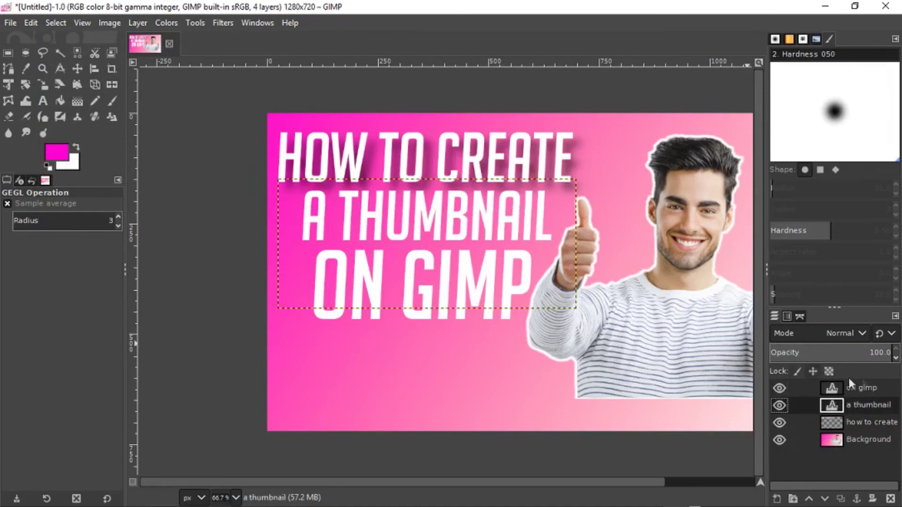
left_click(223, 22)
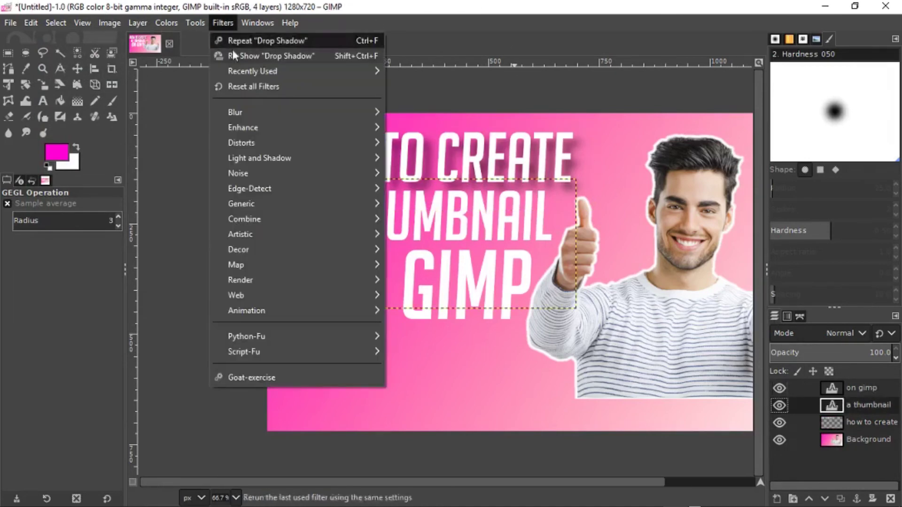
left_click(233, 45)
- Merge the ON GIMP and A THUMBNAIL layers down into the background, then open the web browser
right_click(834, 388)
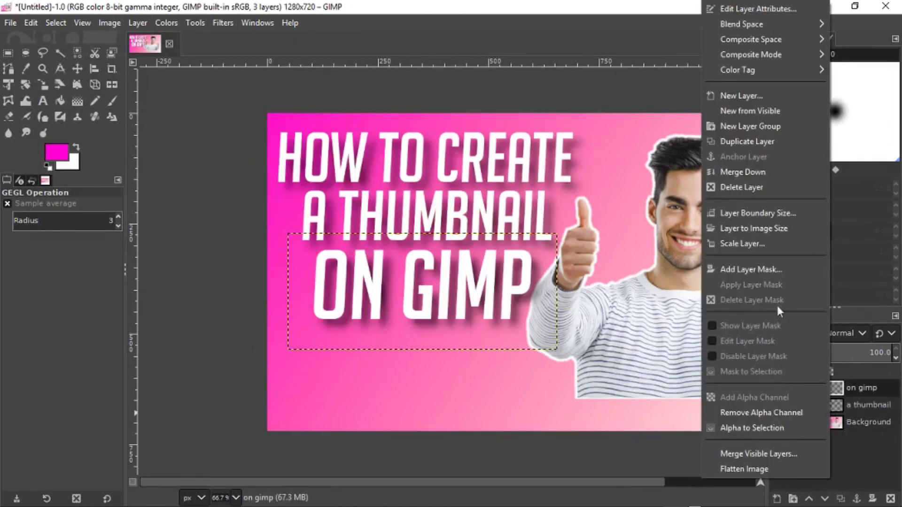
left_click(747, 172)
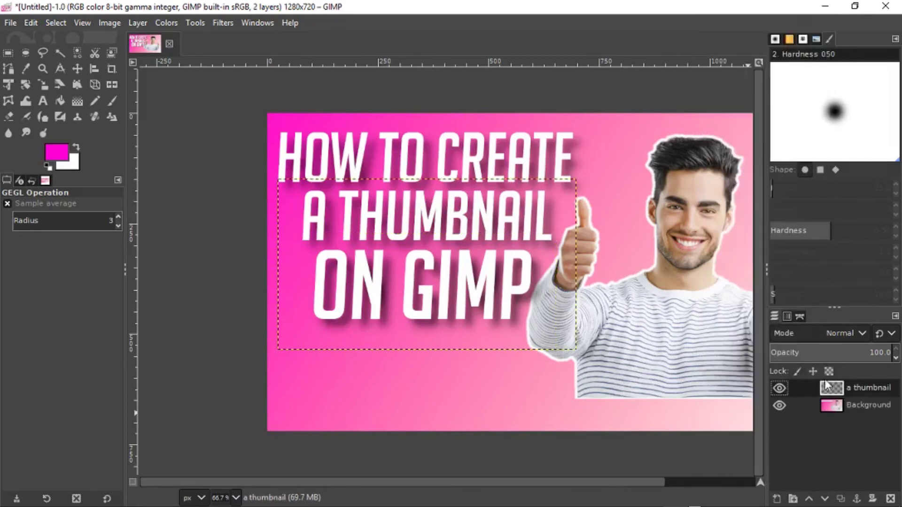
right_click(827, 386)
left_click(751, 172)
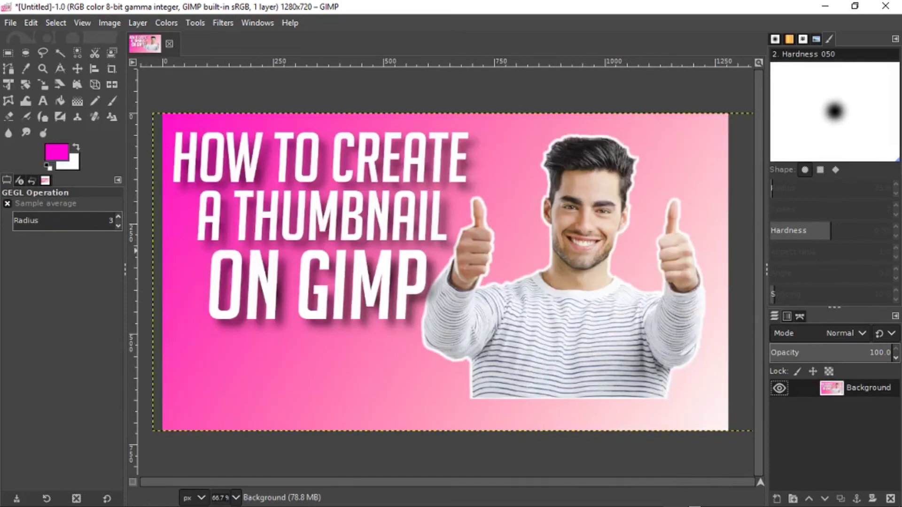
mouse_move(474, 503)
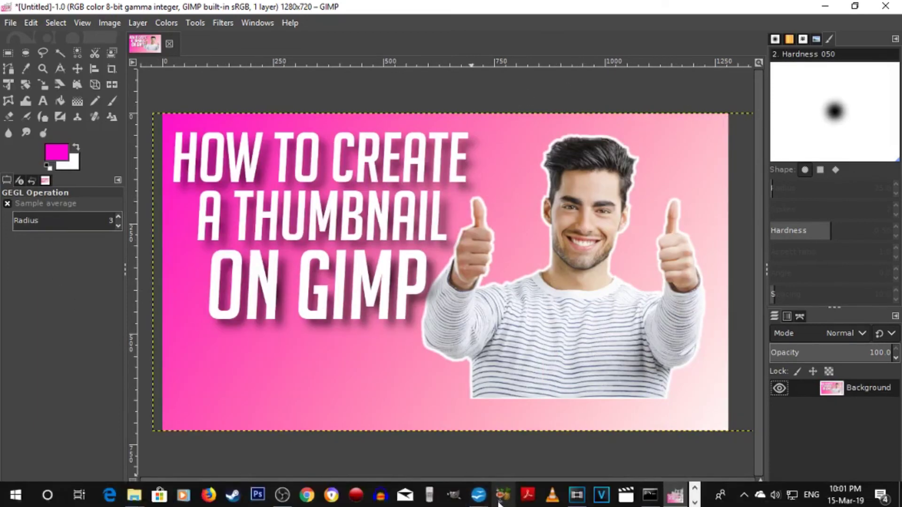
left_click(308, 496)
- Copy the GIMP mascot icon from Google Images 'gimp logo png' results and begin shrinking the pasted logo
type("gim")
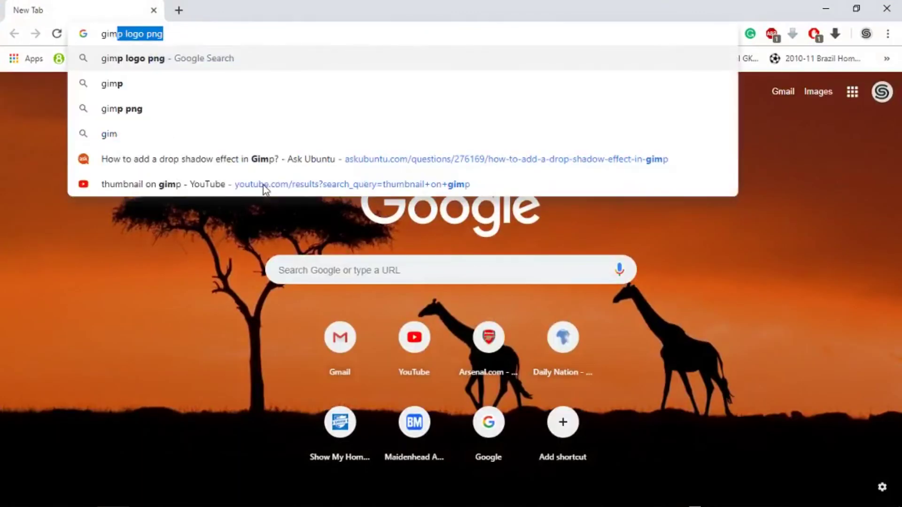
type("p log")
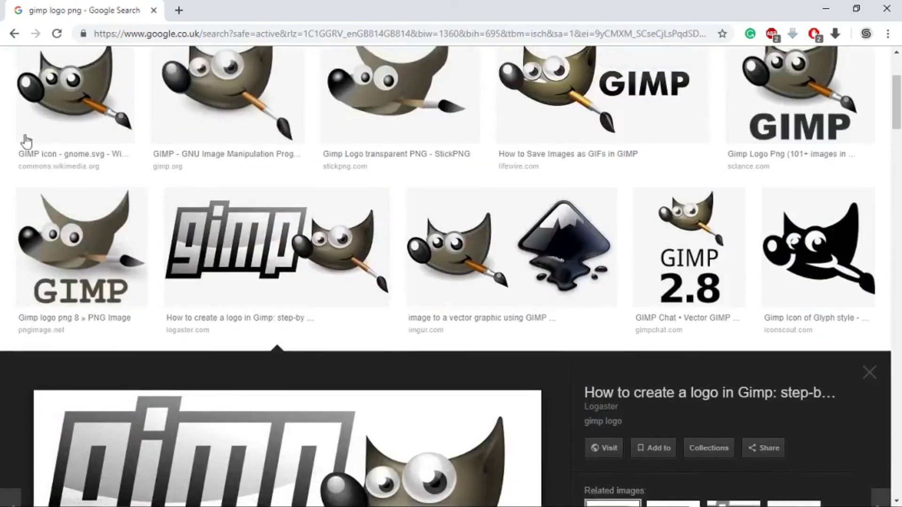
left_click(117, 115)
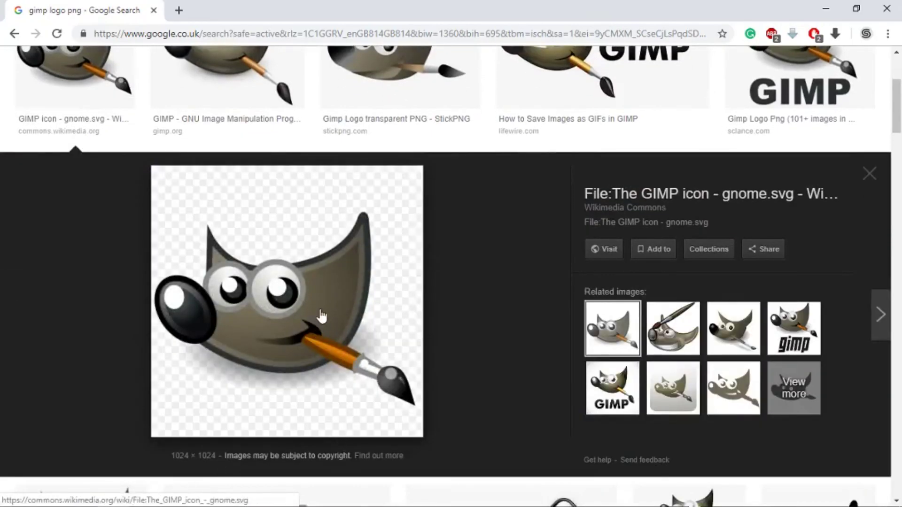
right_click(321, 310)
left_click(371, 208)
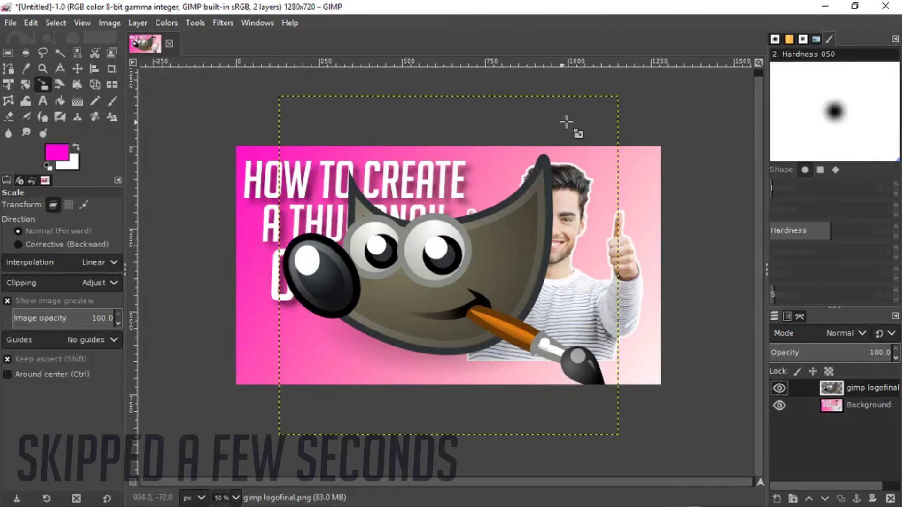
left_click_drag(566, 123, 353, 352)
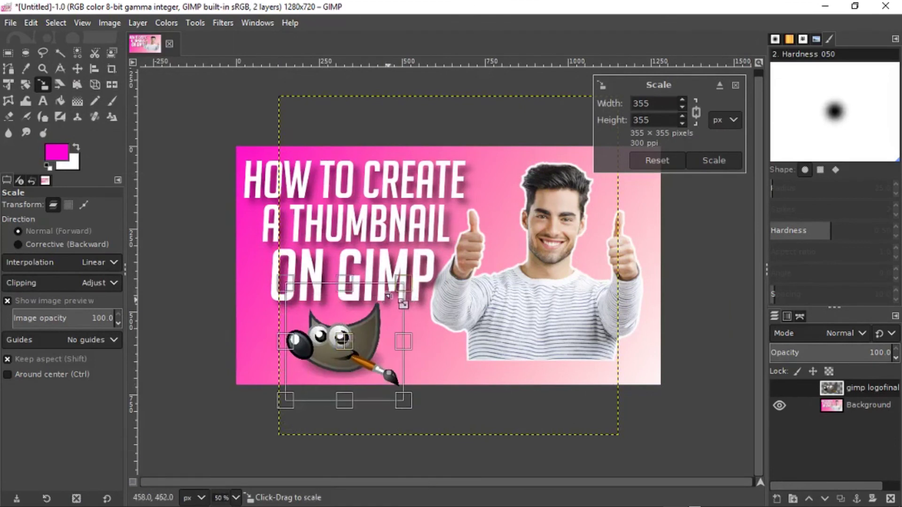
- Scale the mascot to 290×290 px, place it under ON GIMP, and merge it down into Background
left_click_drag(395, 289, 372, 309)
left_click_drag(351, 362, 357, 356)
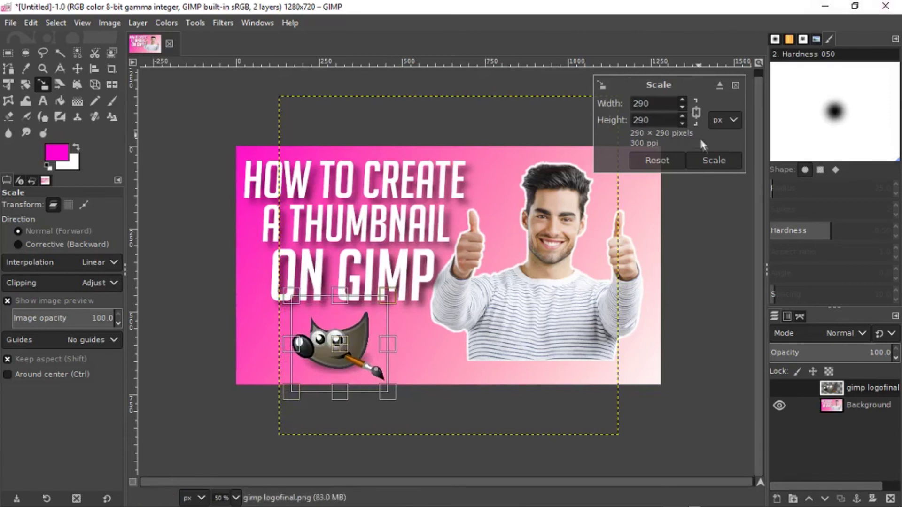
left_click(704, 165)
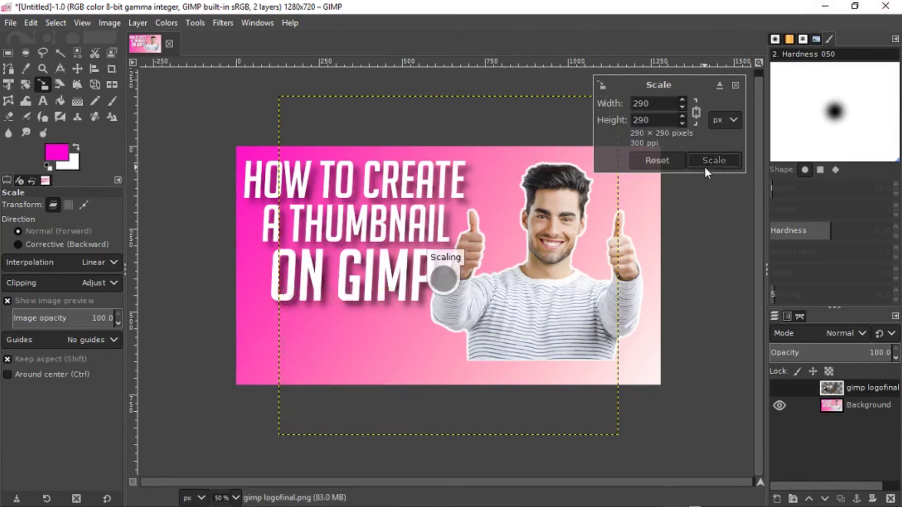
right_click(834, 388)
left_click(743, 172)
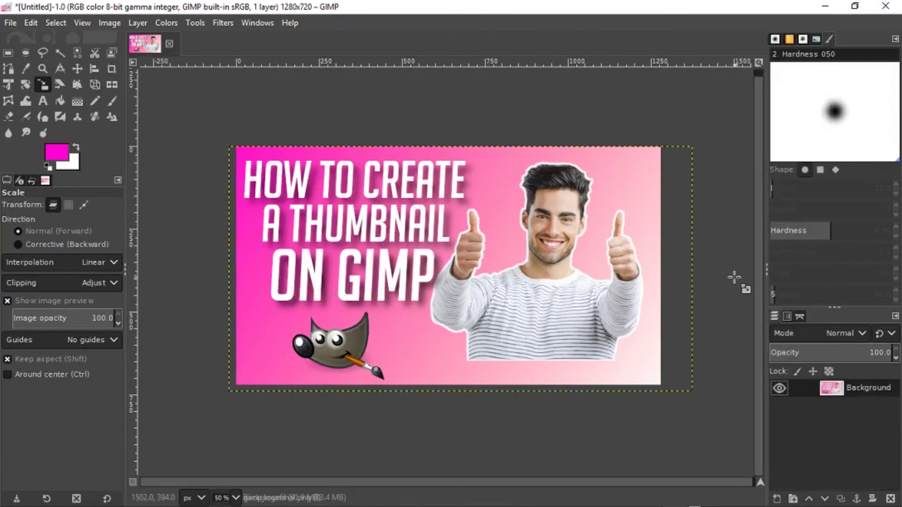